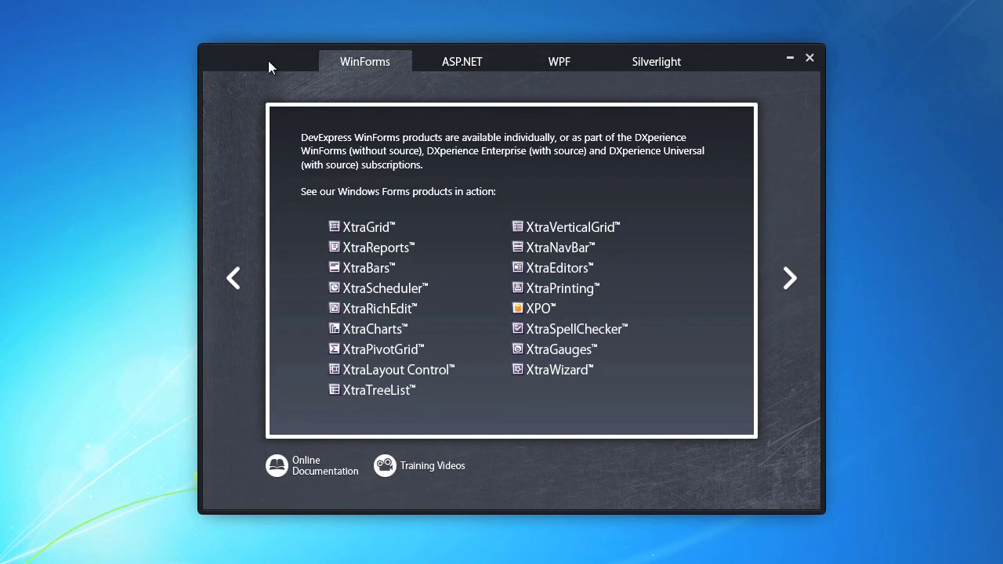
Step: Open the XtraReports product page in DevExpress Demo Center
left_click(379, 248)
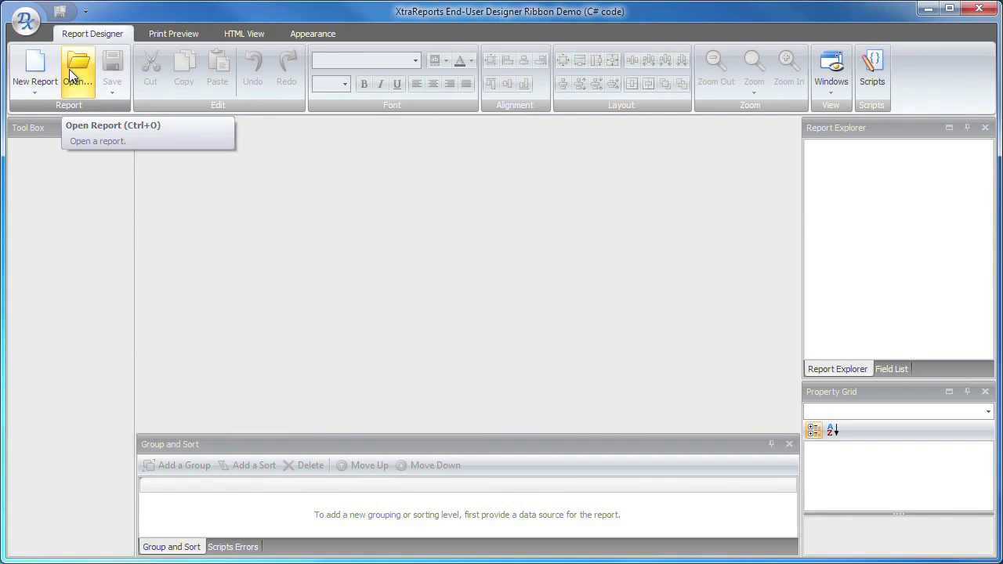
Step: Create the new blank report xtraReport1 from the New Report menu
left_click(34, 87)
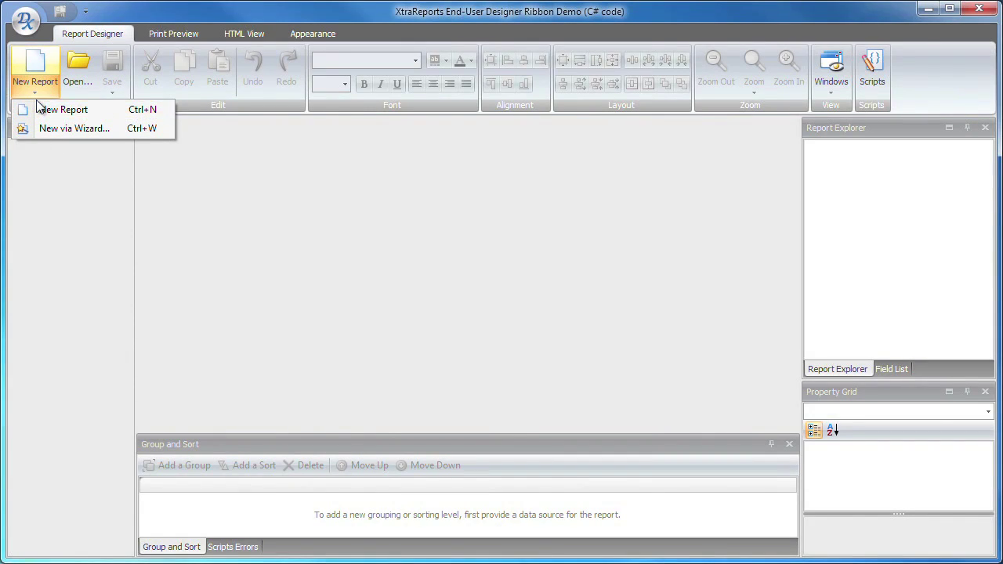
left_click(40, 110)
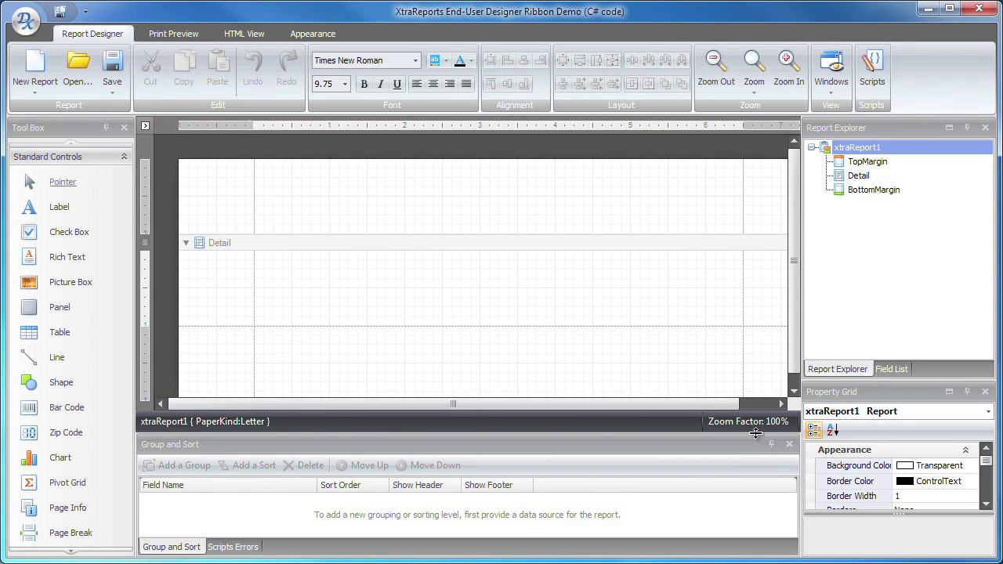
Step: Auto-hide the Group and Sort panel, then select the Detail and TopMargin bands
left_click(770, 444)
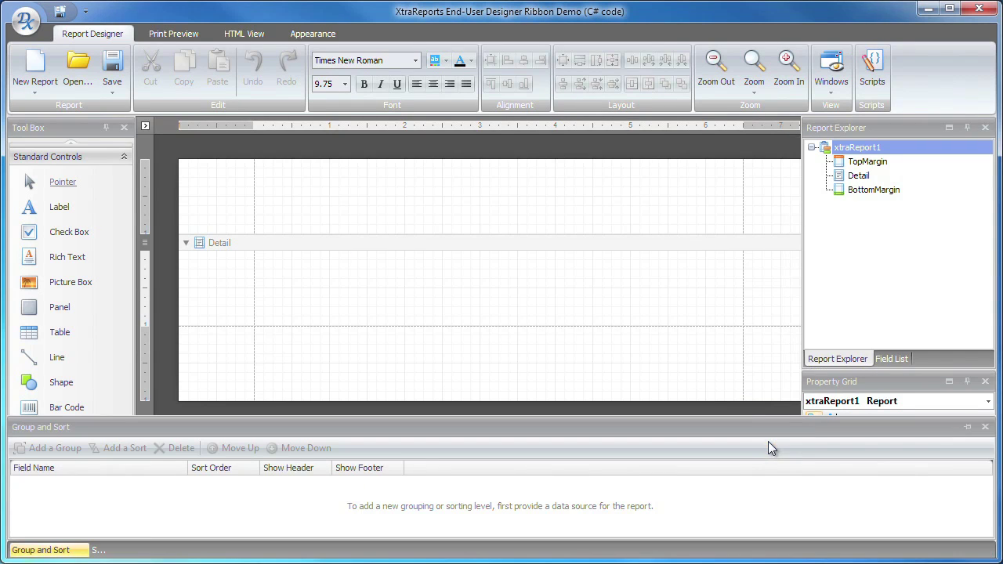
left_click(756, 306)
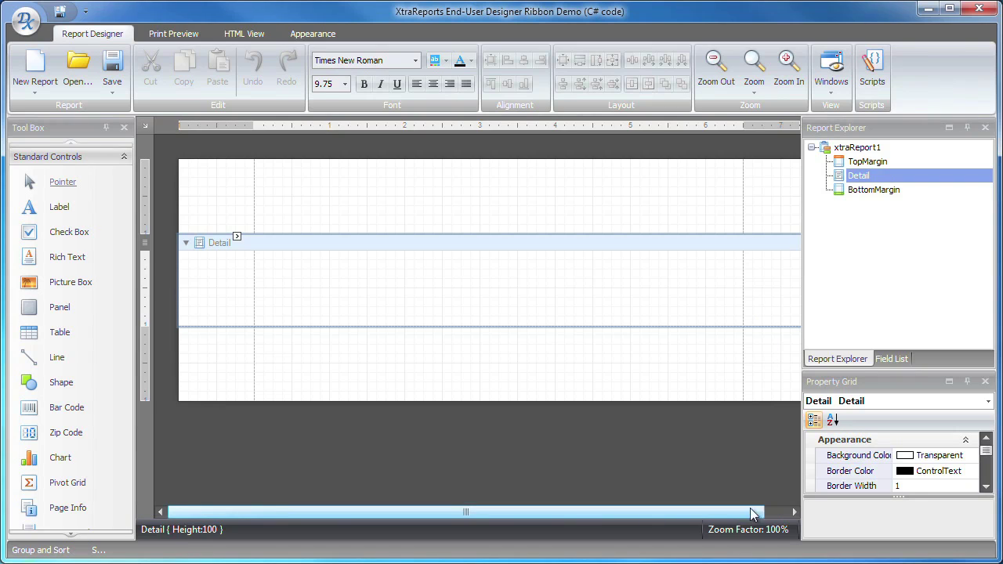
left_click_drag(750, 514, 703, 517)
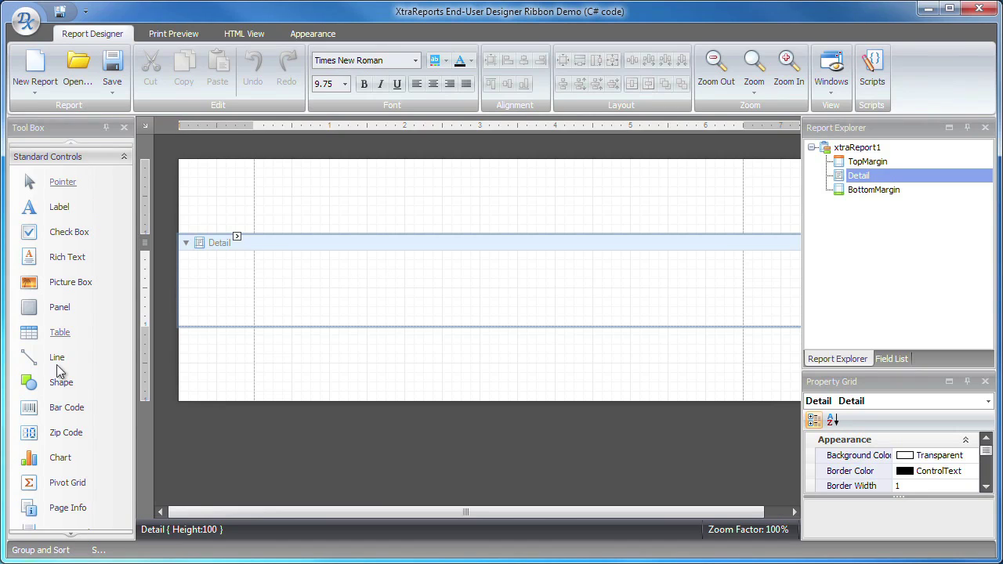
scroll(74, 539, "down", 3)
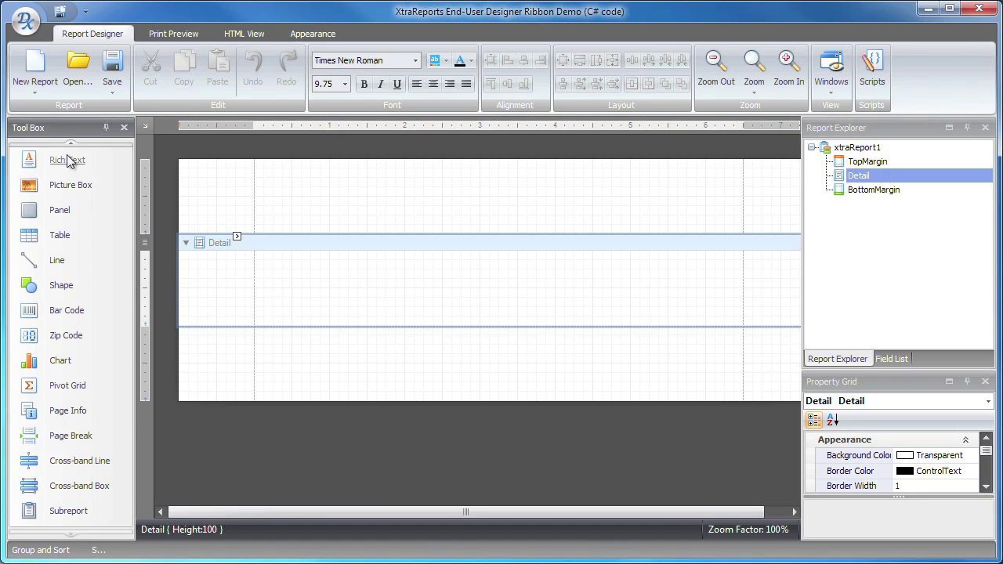
scroll(71, 153, "up", 3)
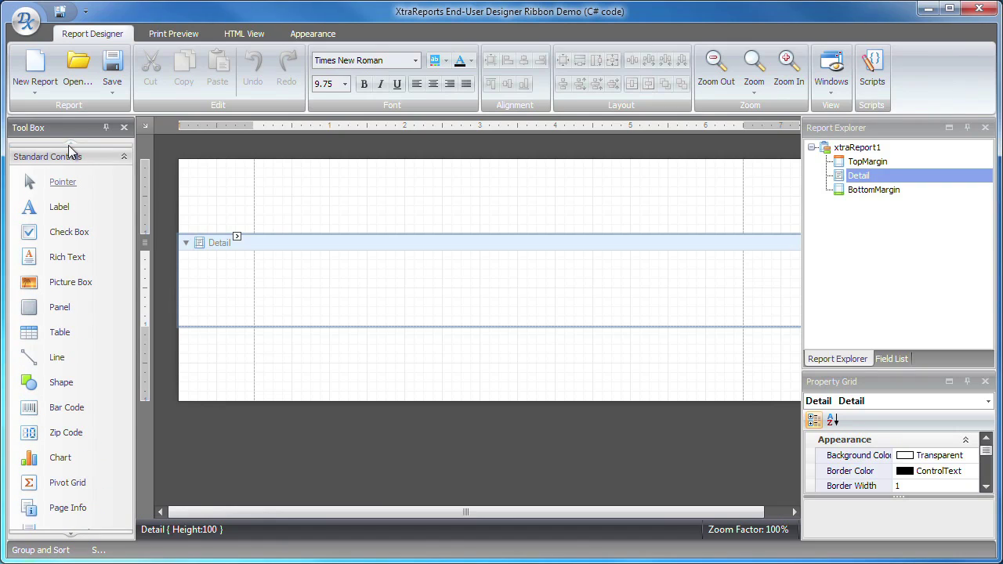
left_click(272, 199)
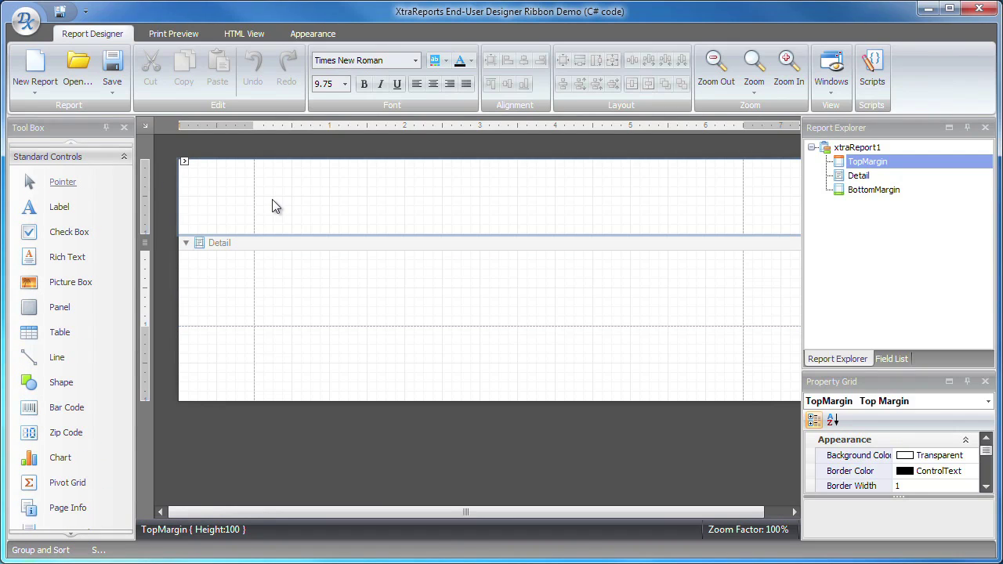
Step: Insert a ReportHeader band above Detail and a PageFooter band below it
right_click(230, 194)
mouse_move(286, 244)
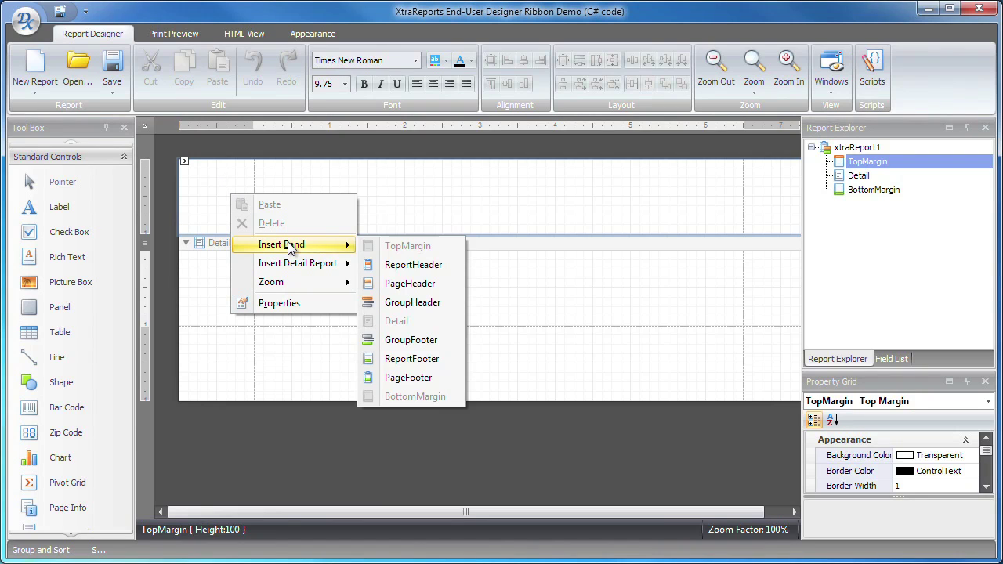
left_click(413, 264)
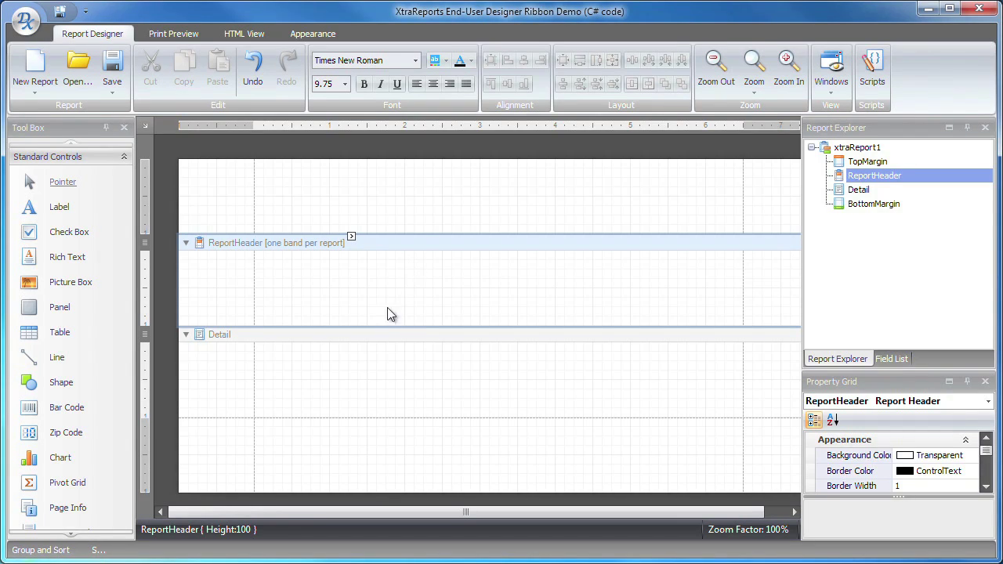
right_click(365, 370)
mouse_move(429, 423)
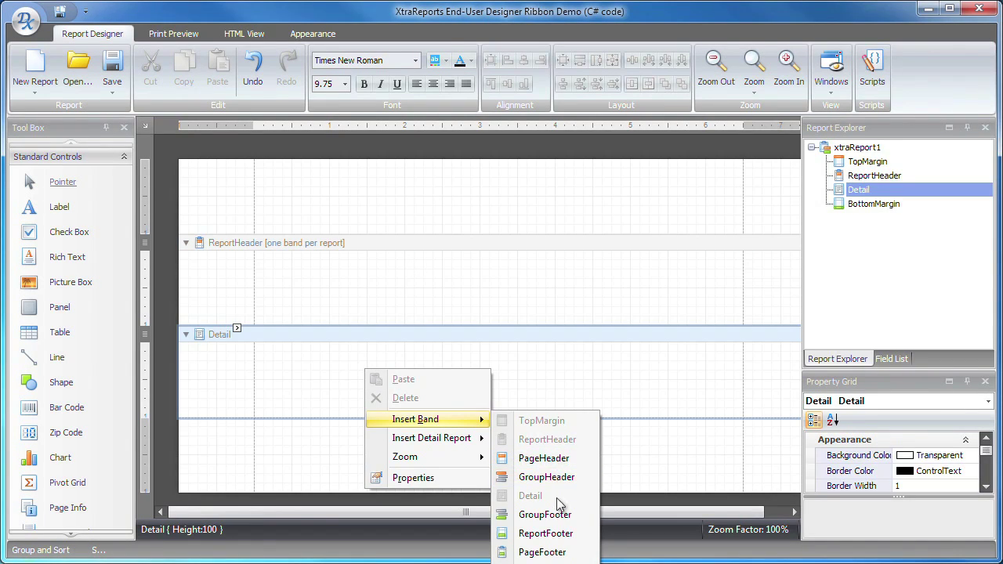
key("Escape")
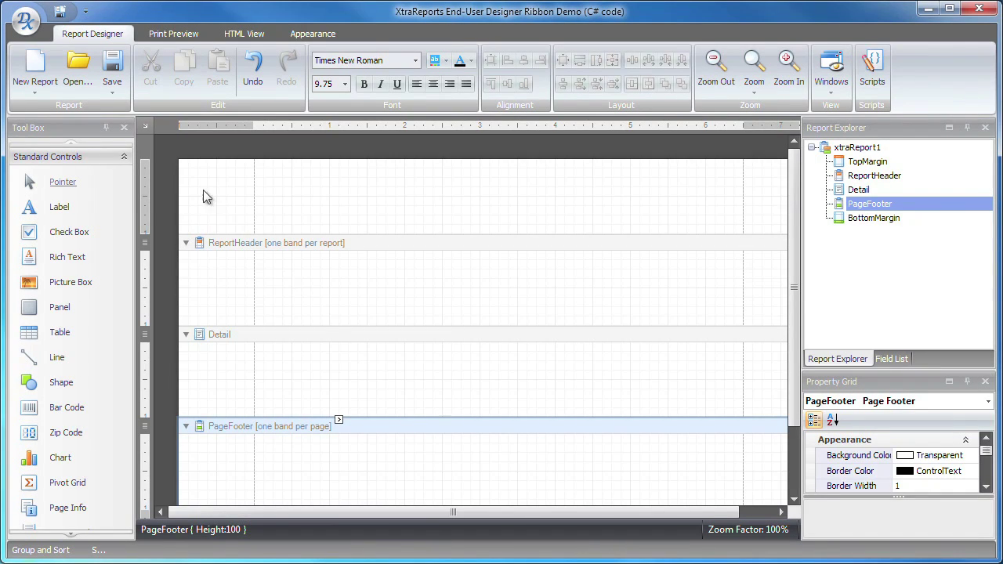
left_click(143, 123)
Step: Open the report's quick tasks and check the band editor without making changes
left_click(145, 125)
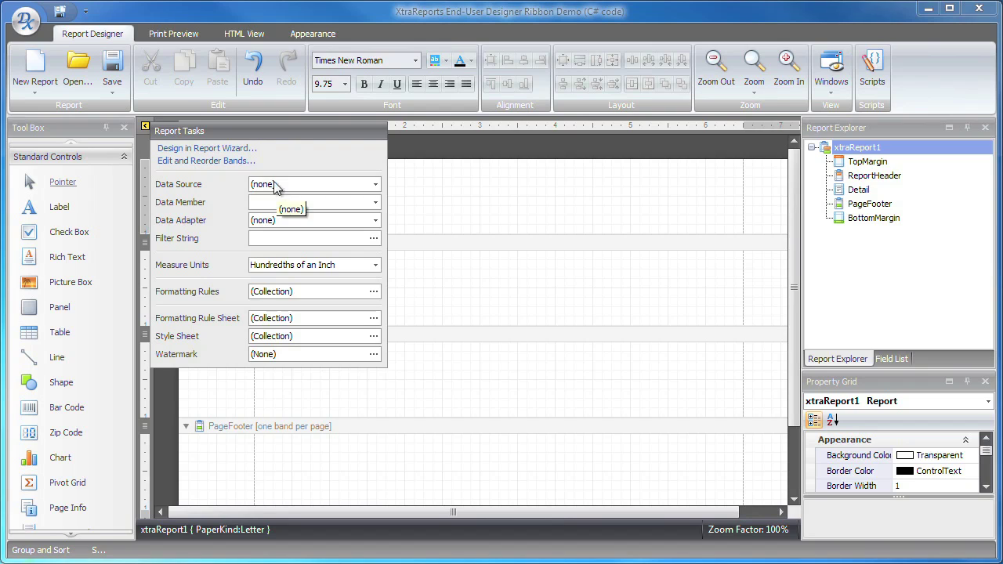
left_click(244, 161)
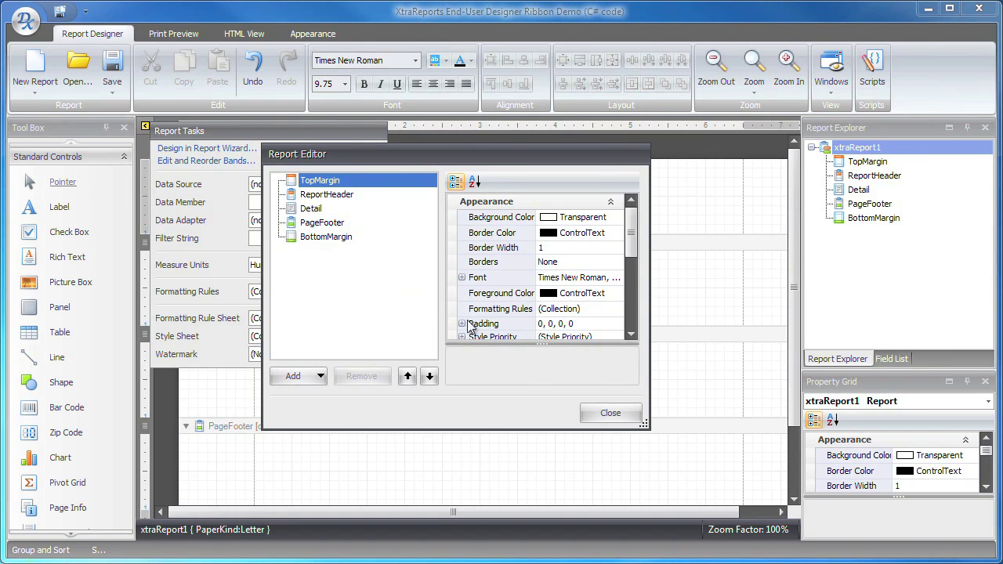
left_click(610, 413)
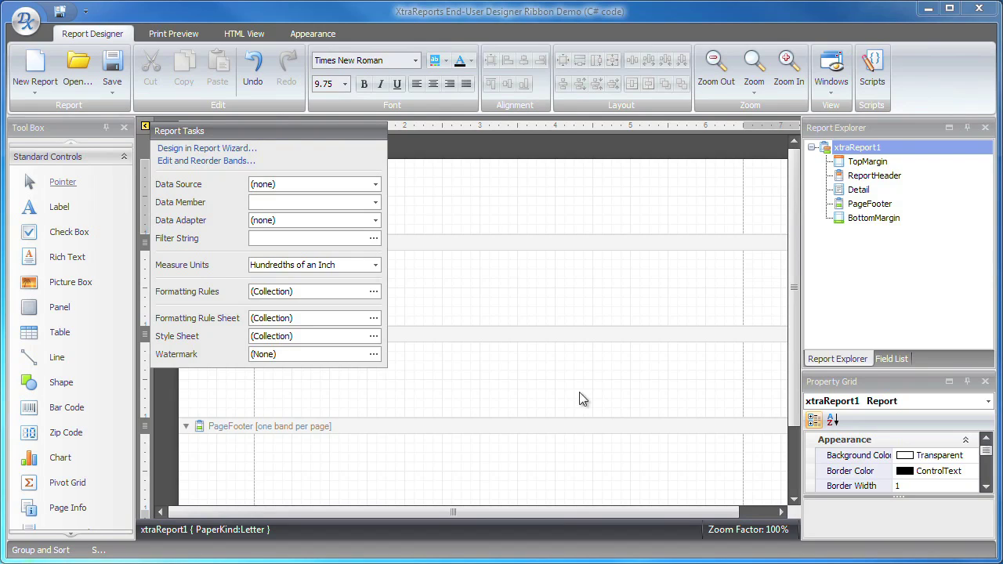
Step: Start a new report data source named nwindDataSet
left_click(375, 184)
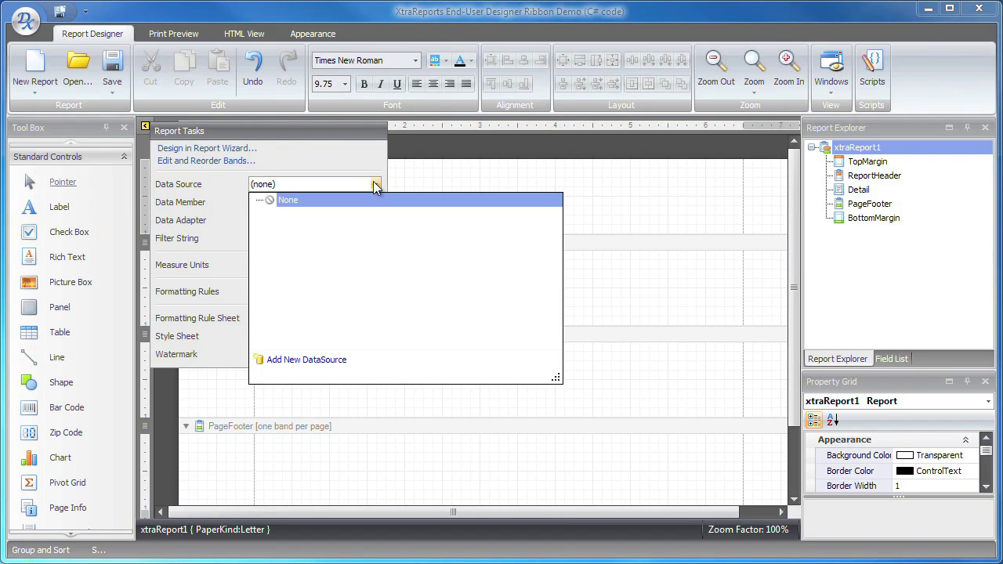
left_click(321, 359)
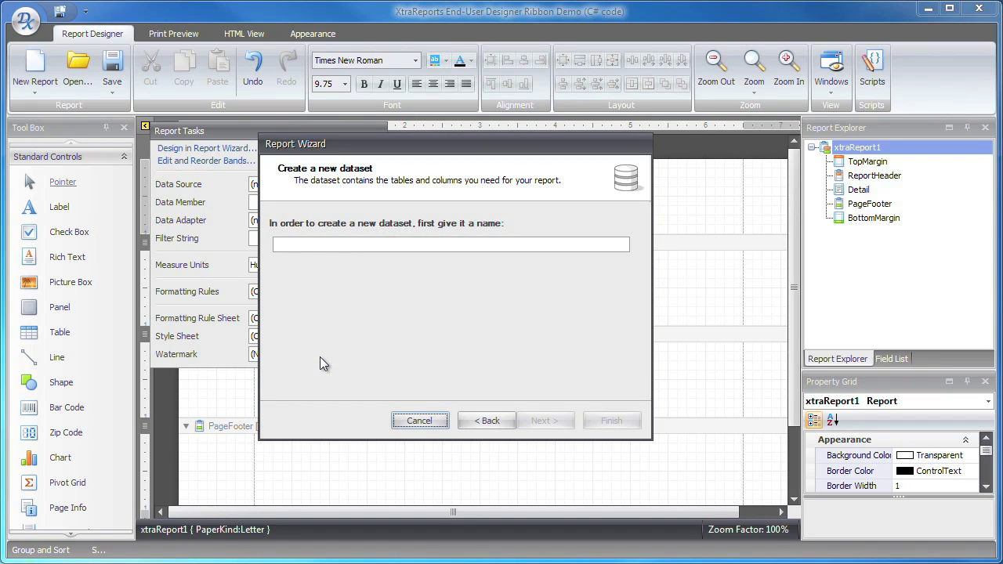
left_click(341, 245)
type("nwindDataSet")
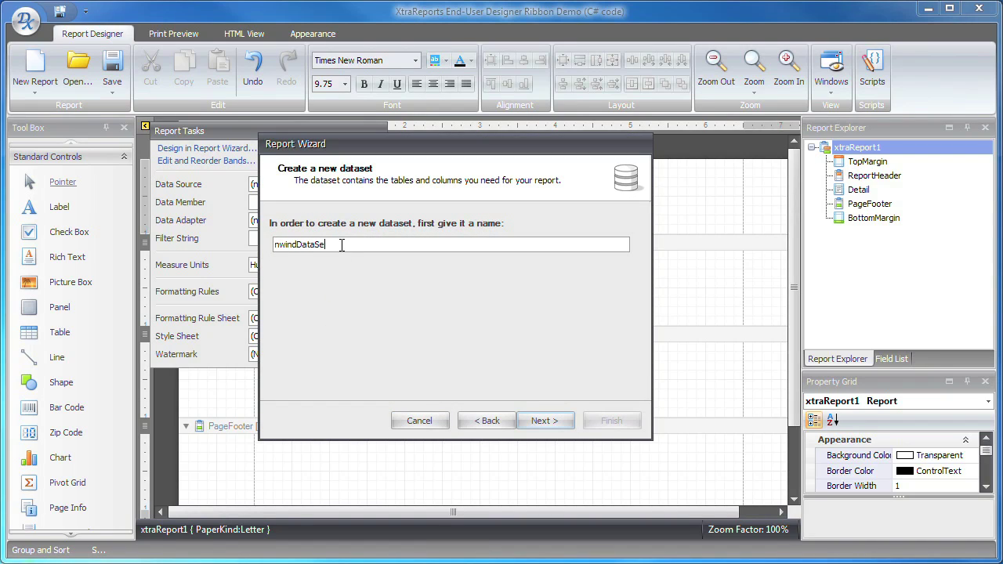
left_click(525, 422)
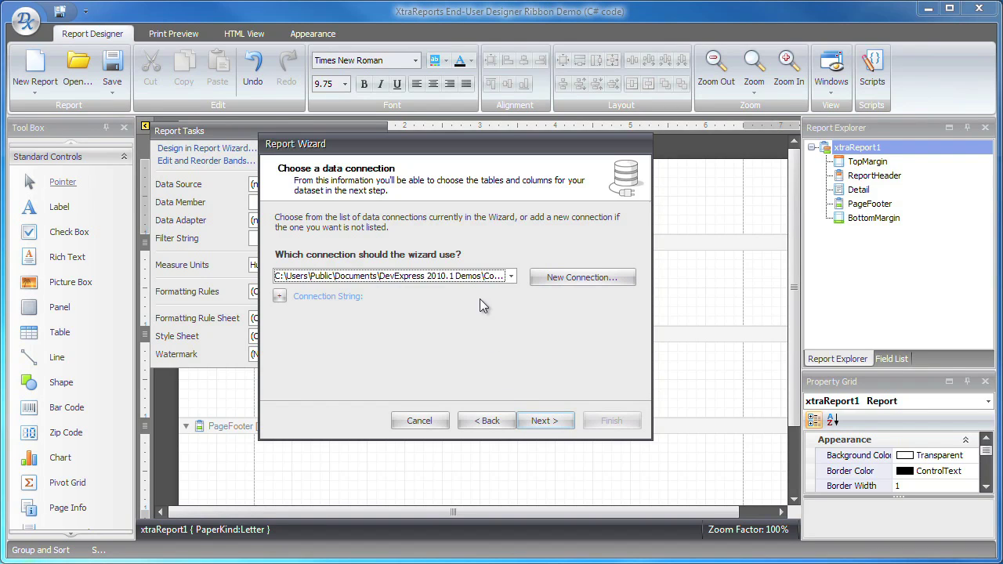
Step: Connect nwindDataSet to nwind.mdb and include the Categories and Products tables
left_click(480, 278)
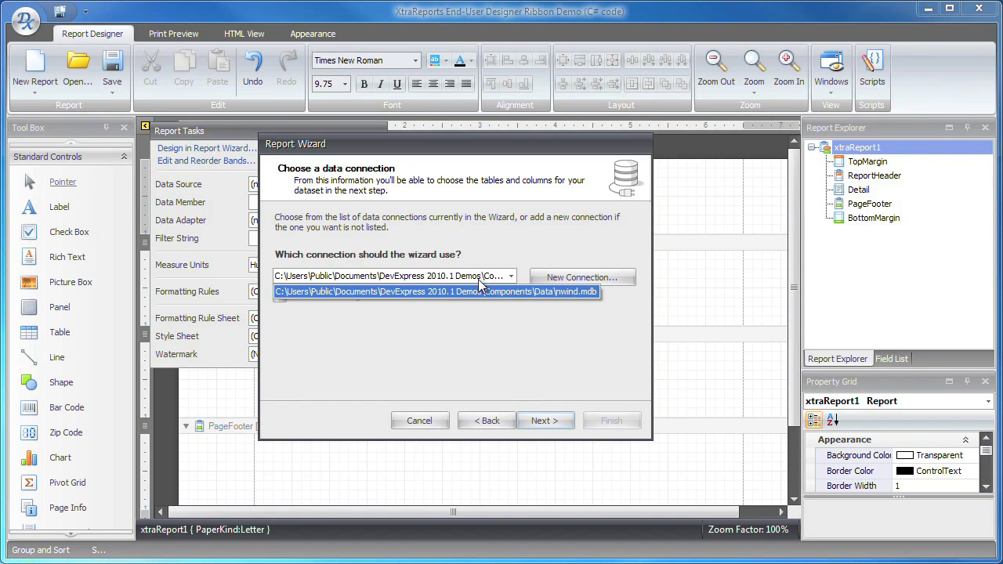
left_click(548, 336)
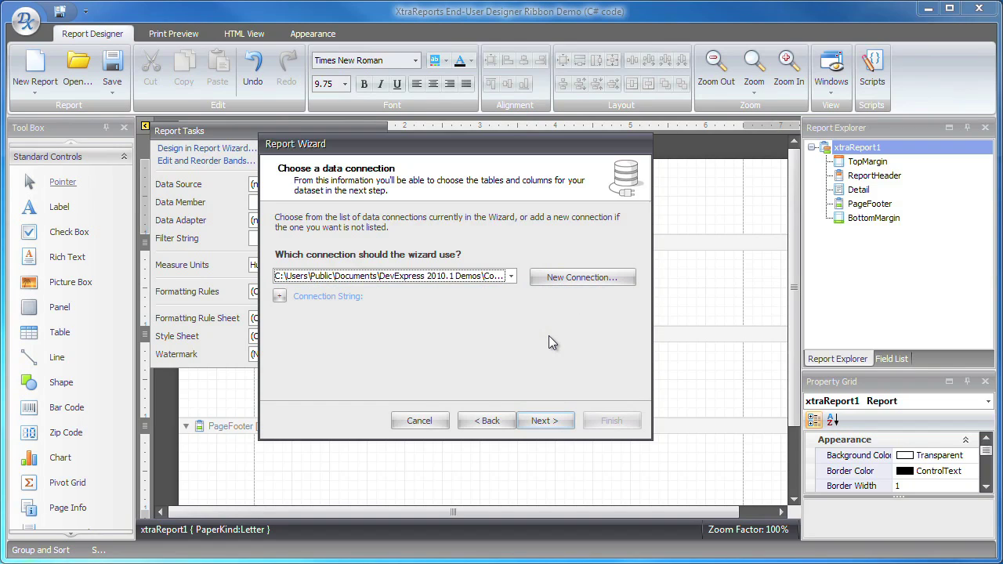
left_click(545, 421)
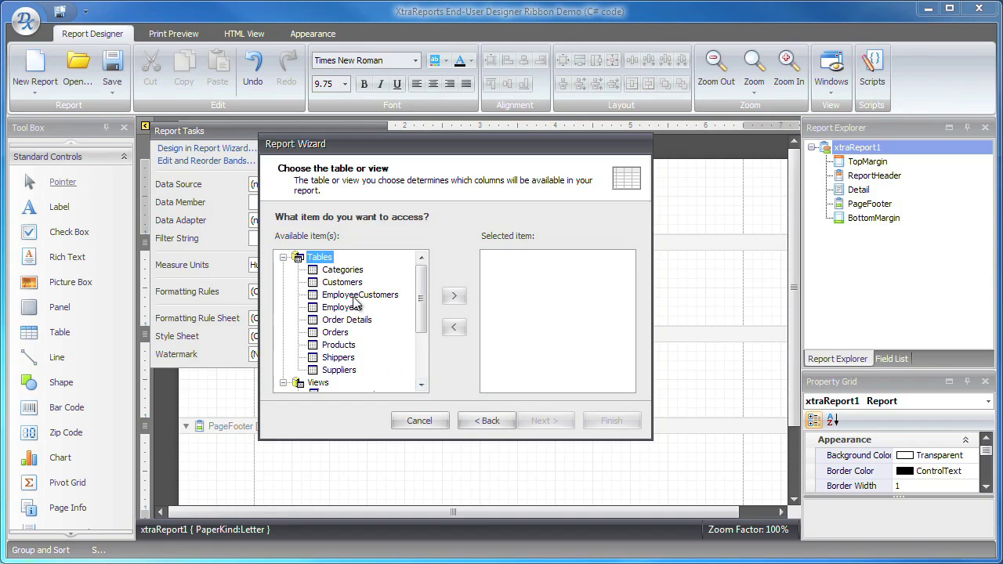
left_click(345, 271)
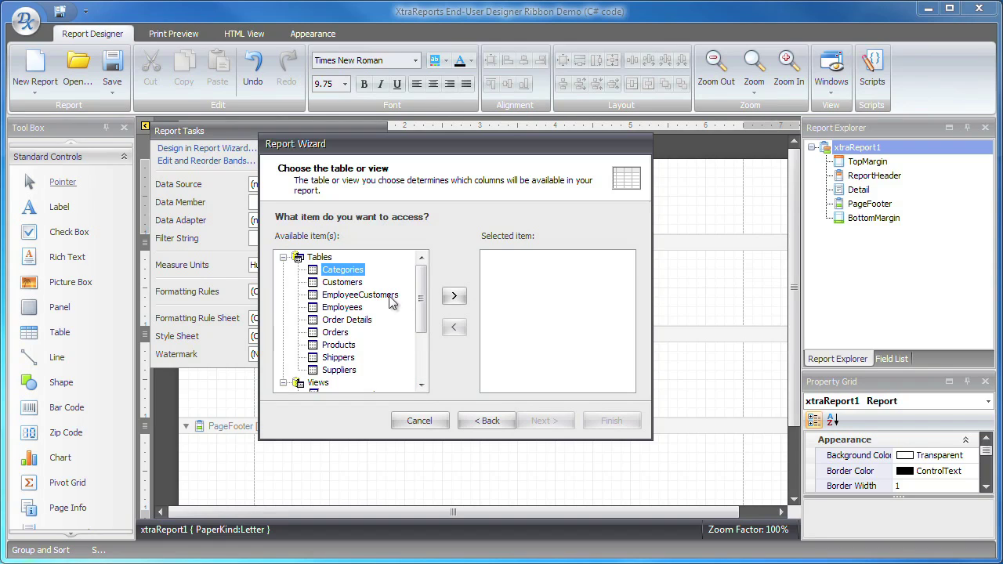
left_click(454, 298)
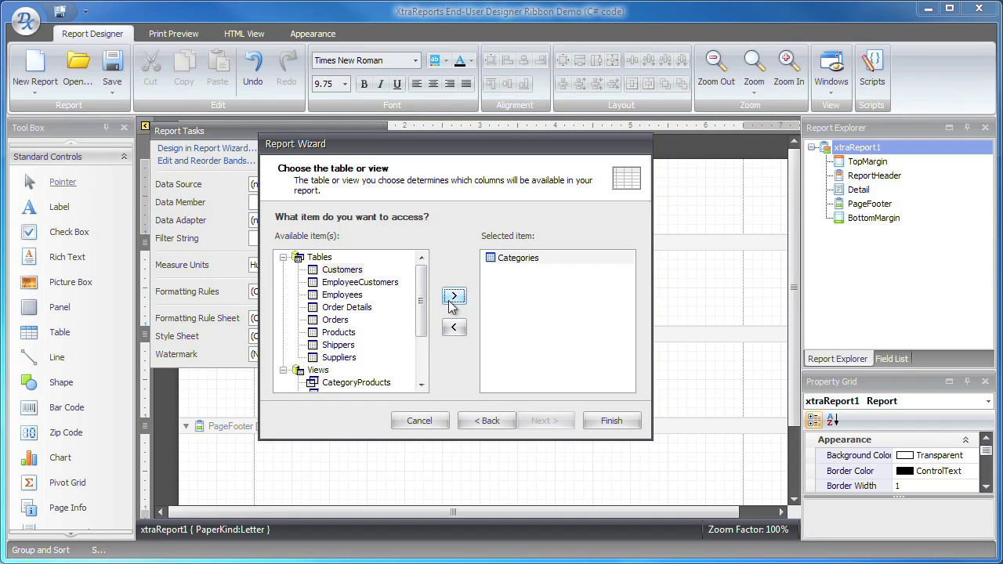
left_click(351, 332)
left_click(454, 298)
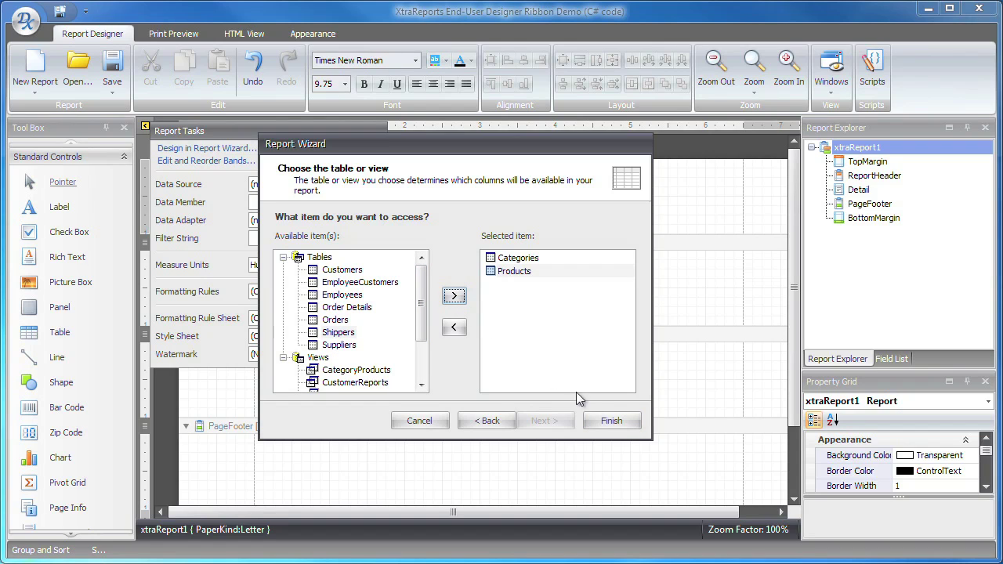
left_click(608, 421)
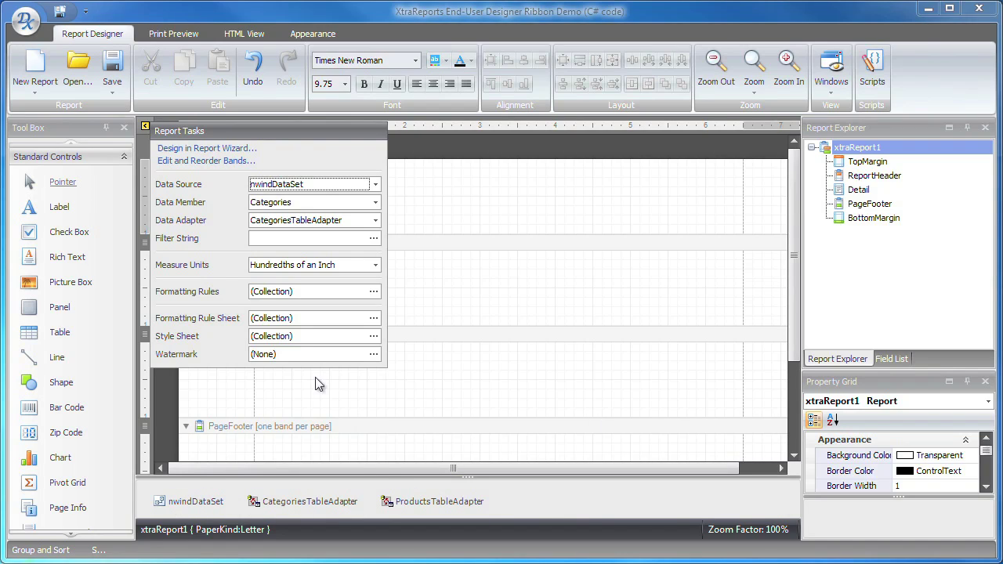
Step: Add a ReportHeader label titled 'Northwind Product Catalog'
left_click(145, 126)
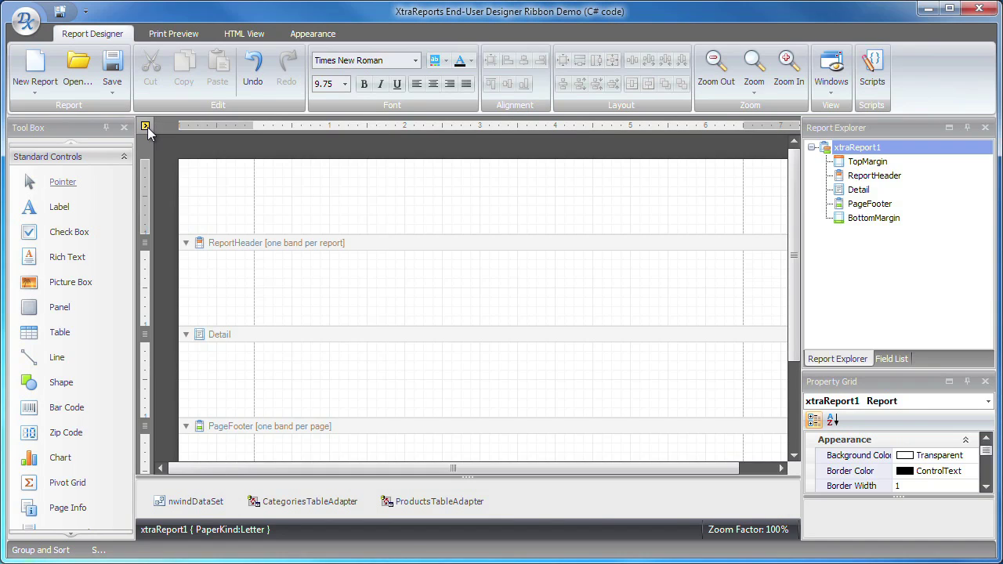
left_click(891, 356)
left_click(825, 175)
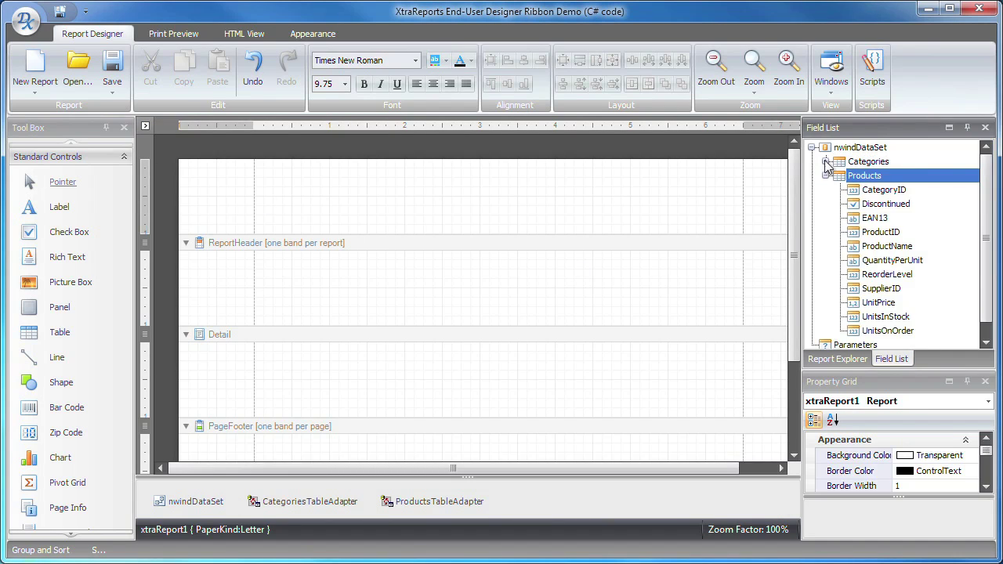
left_click(826, 162)
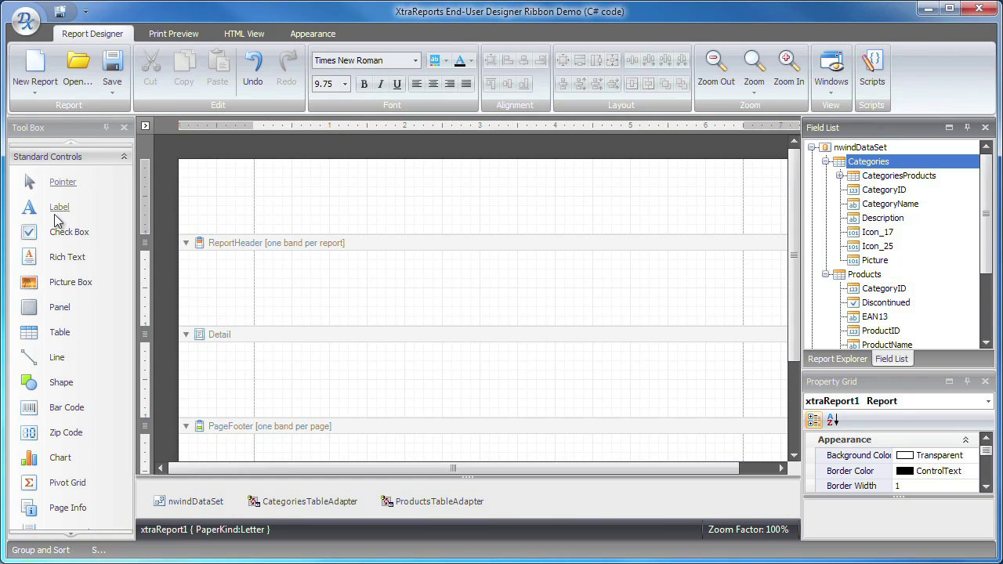
left_click_drag(55, 218, 307, 274)
double_click(307, 269)
type("Product Catalog")
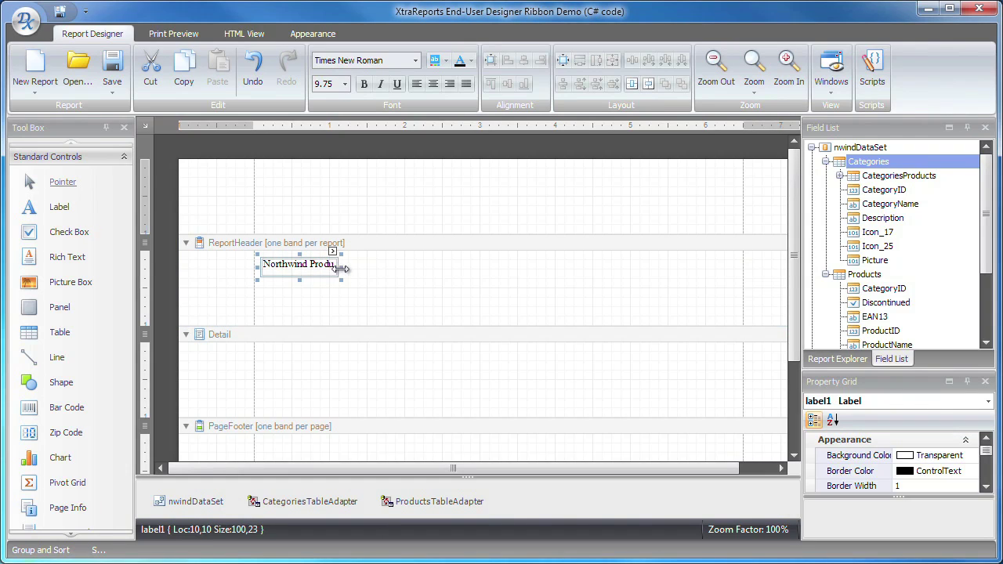
Step: Stretch the title label across the page width and centre its text
left_click_drag(342, 270, 737, 276)
left_click_drag(504, 280, 504, 292)
left_click(433, 85)
Step: Format the title as bold Calibri 22 in dark red and shorten the ReportHeader band
left_click(415, 60)
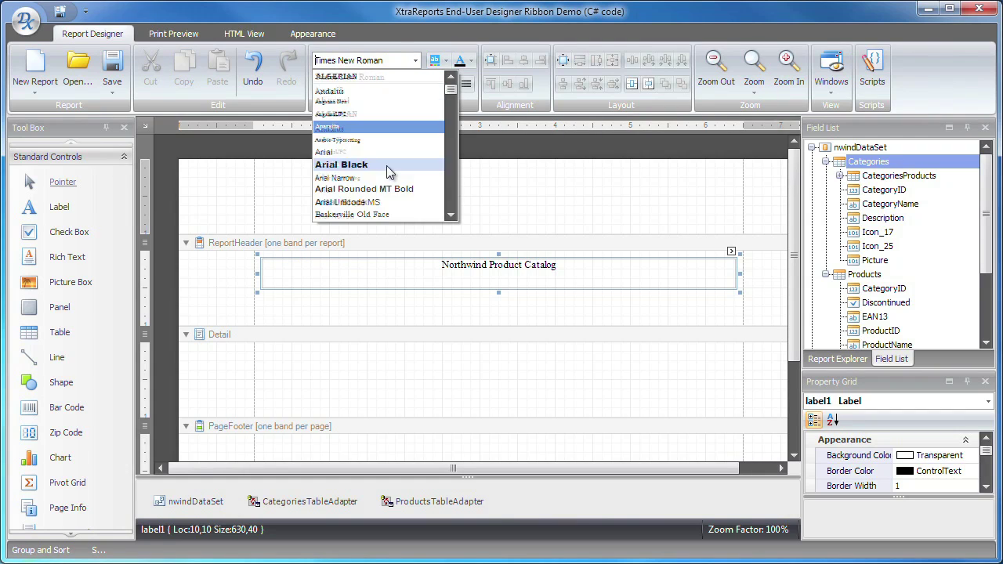
scroll(386, 165, "down", 10)
left_click(345, 76)
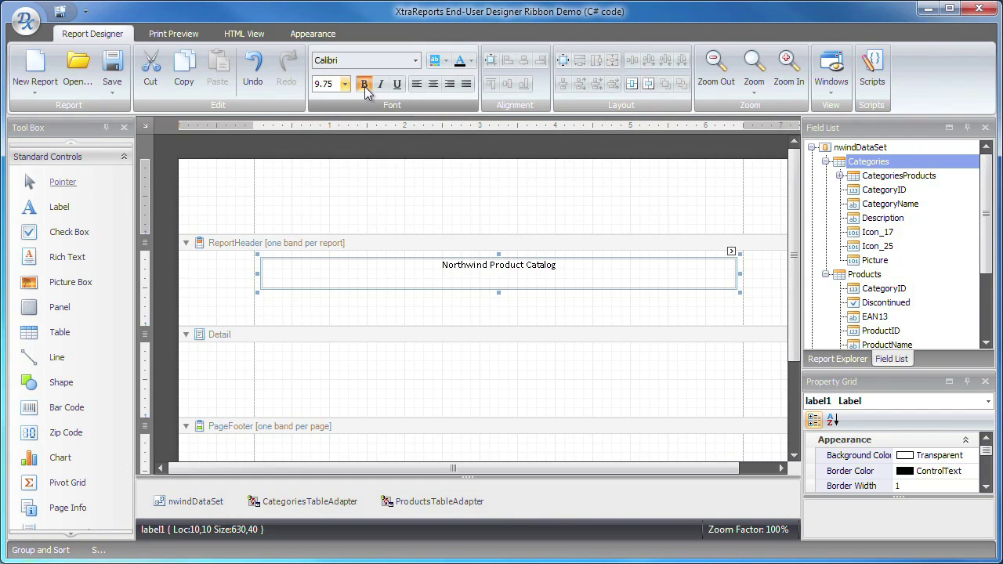
left_click(365, 84)
left_click(344, 84)
left_click(325, 161)
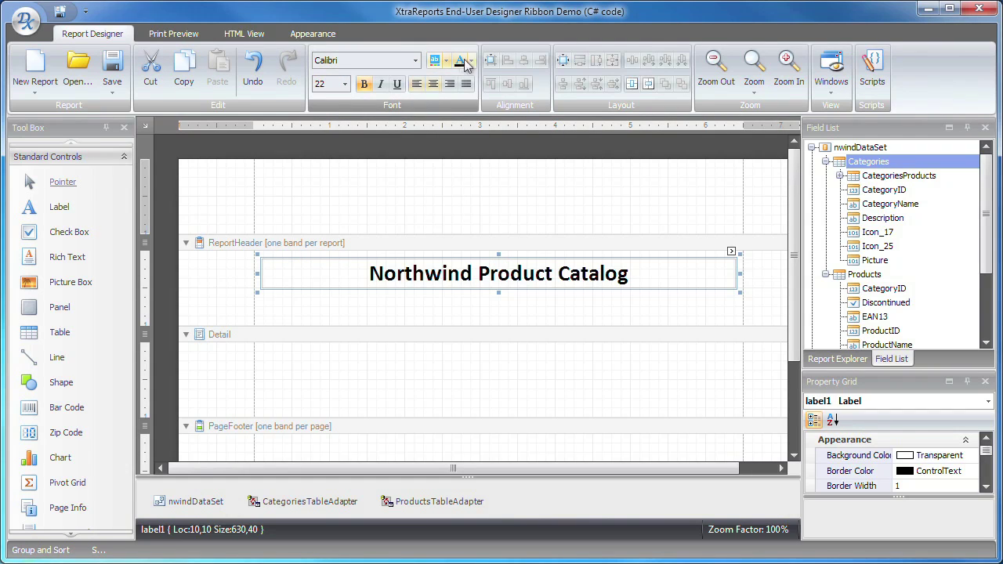
left_click(467, 61)
left_click(484, 184)
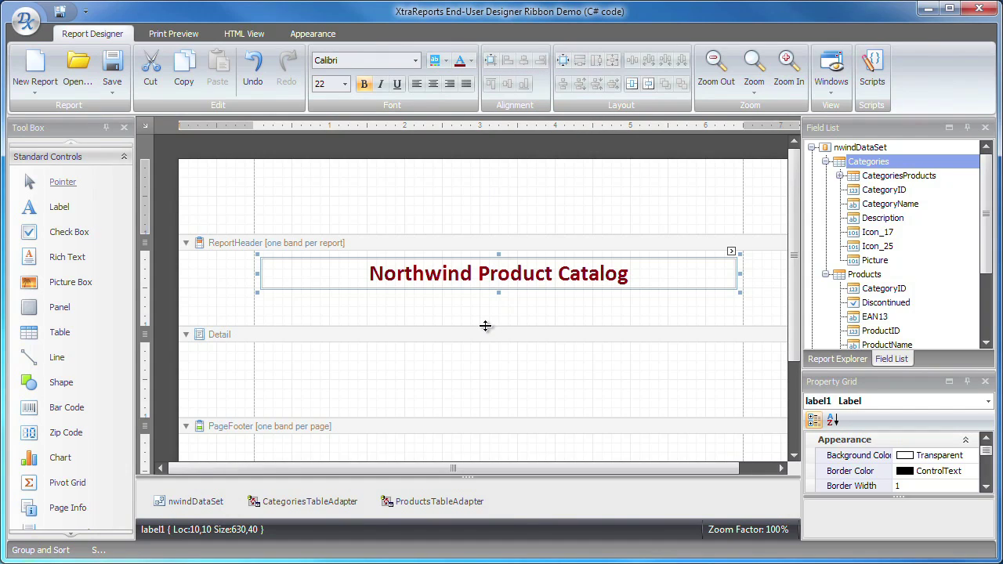
left_click_drag(484, 325, 480, 297)
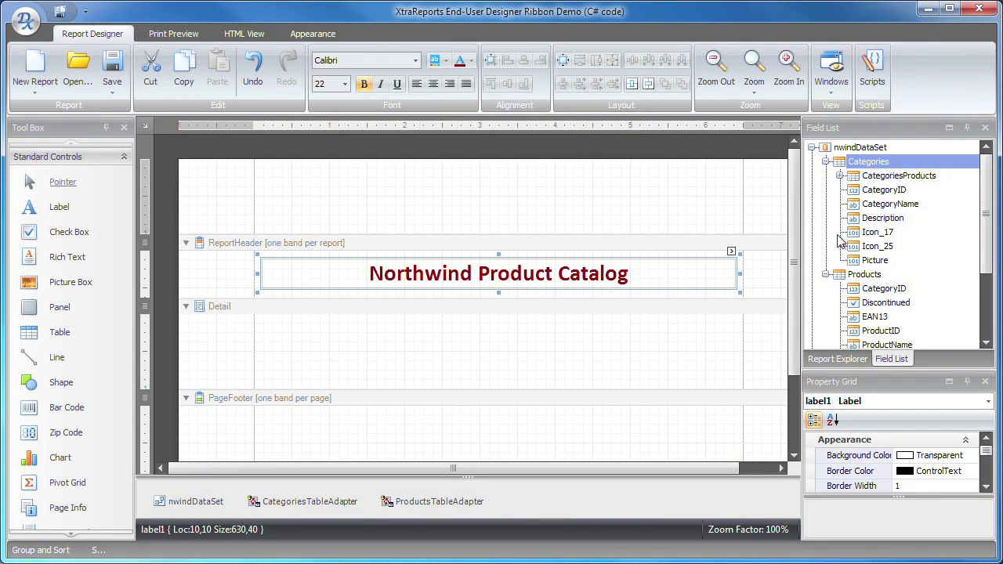
Step: Place stacked [CategoryName] and [Description] labels in Detail, widened to the right margin
left_click_drag(899, 204, 305, 323)
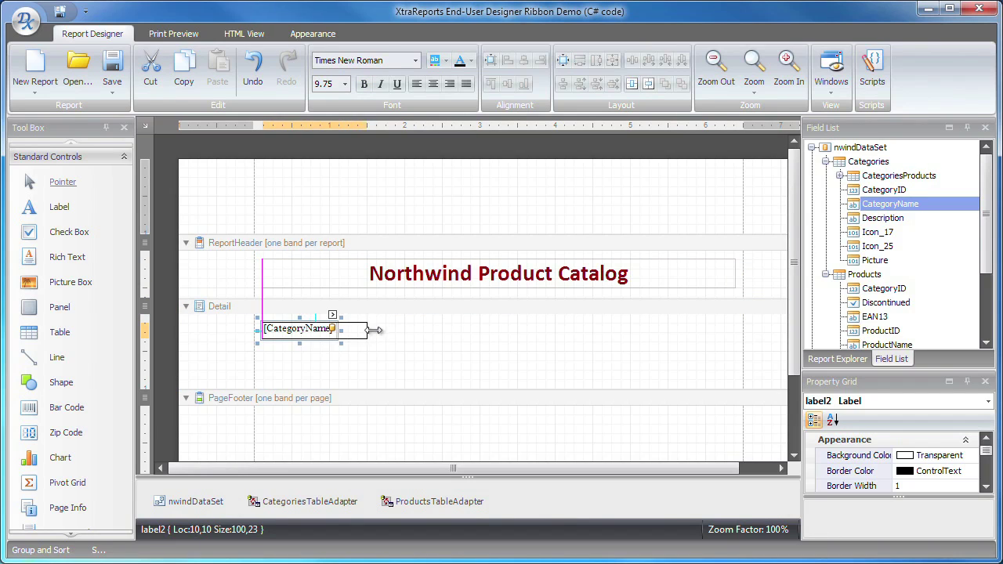
left_click_drag(374, 330, 457, 328)
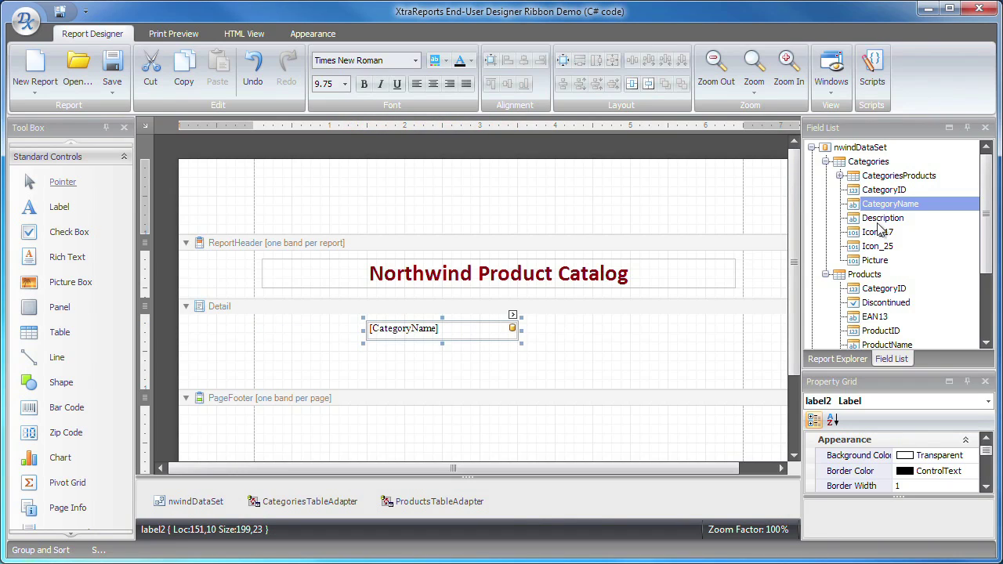
left_click_drag(882, 218, 735, 350)
left_click(508, 328)
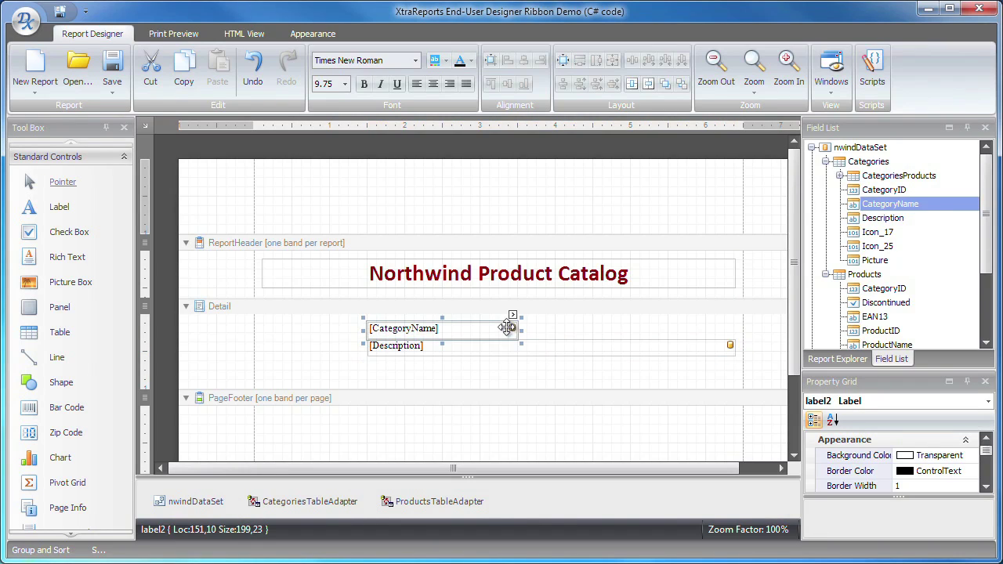
left_click_drag(520, 328, 731, 330)
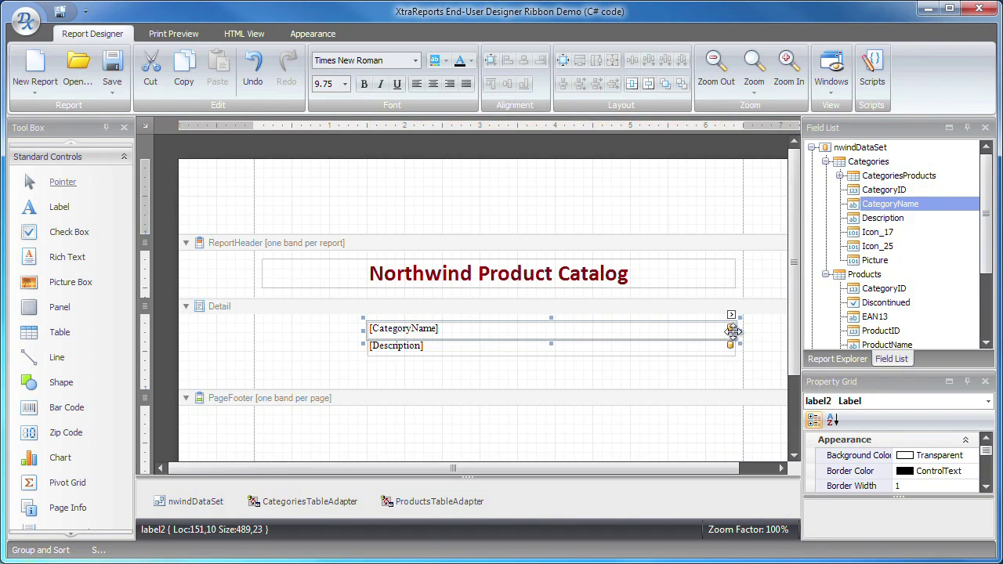
left_click_drag(875, 266, 265, 325)
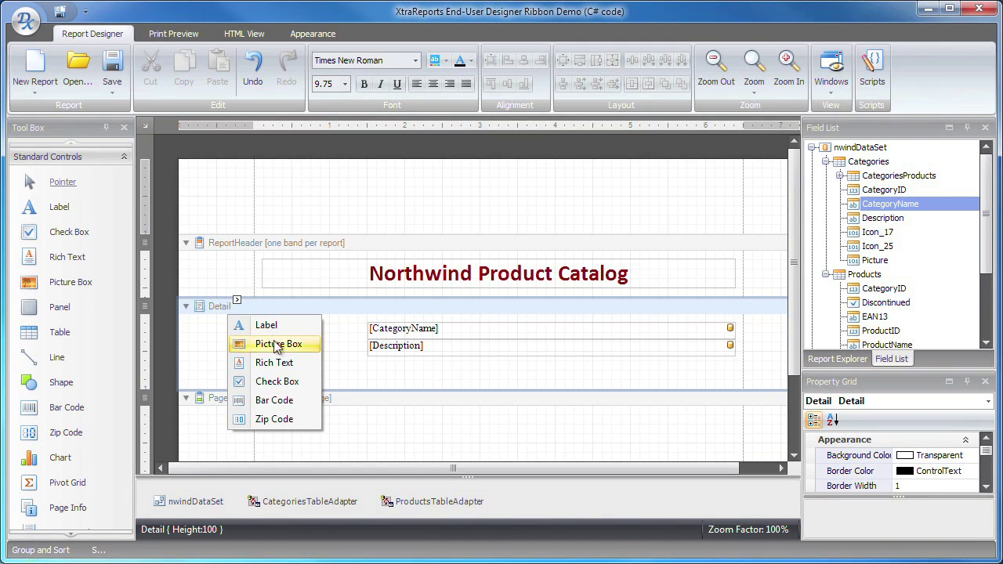
Step: Show Picture as a 126x80 picture box with Zoom Image sizing
left_click(274, 342)
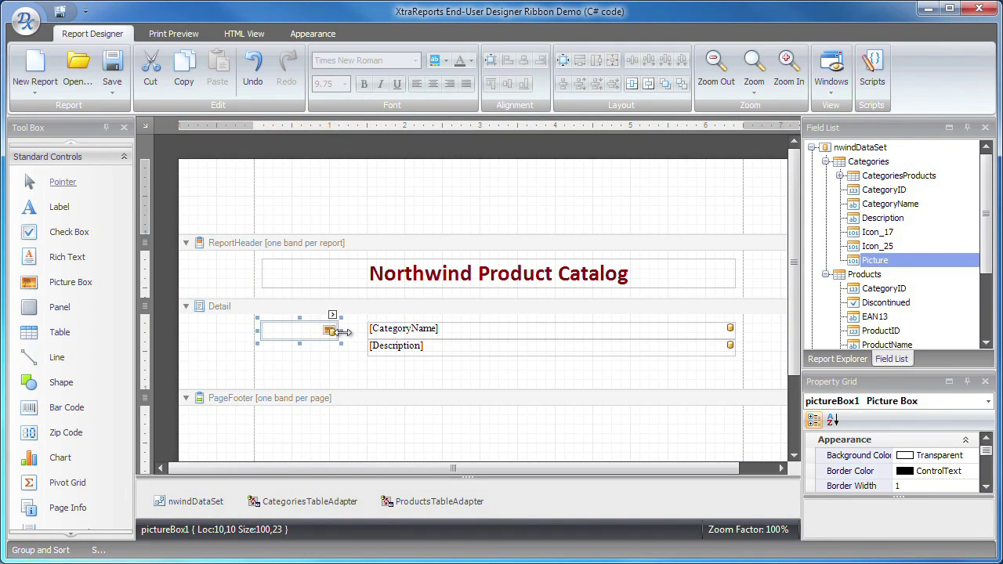
left_click_drag(343, 332, 311, 382)
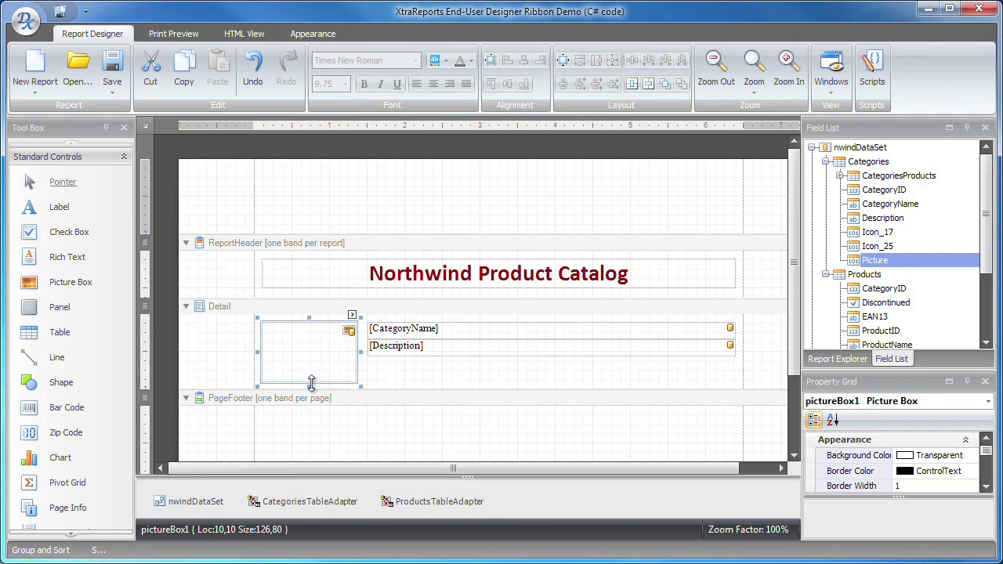
left_click(352, 315)
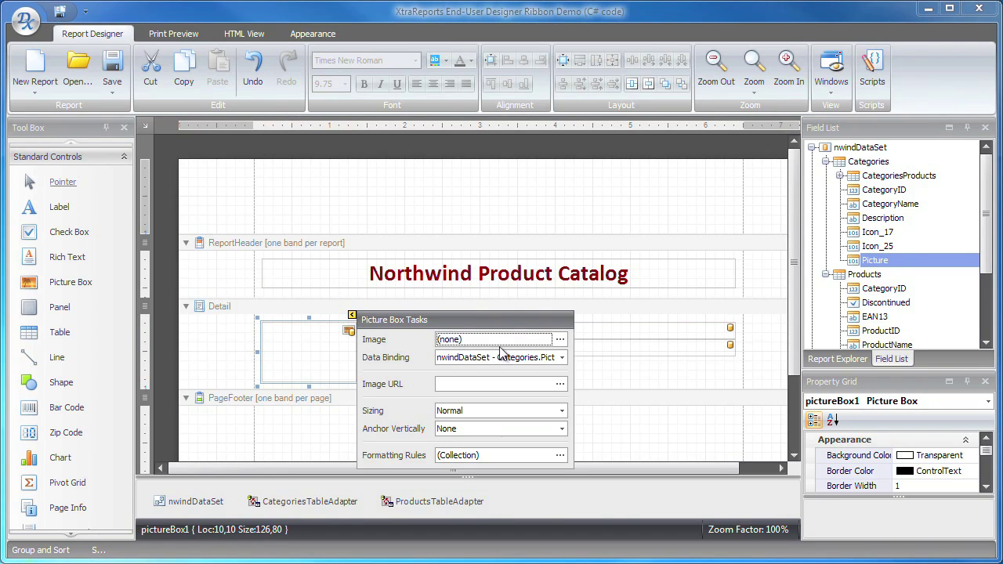
left_click(557, 411)
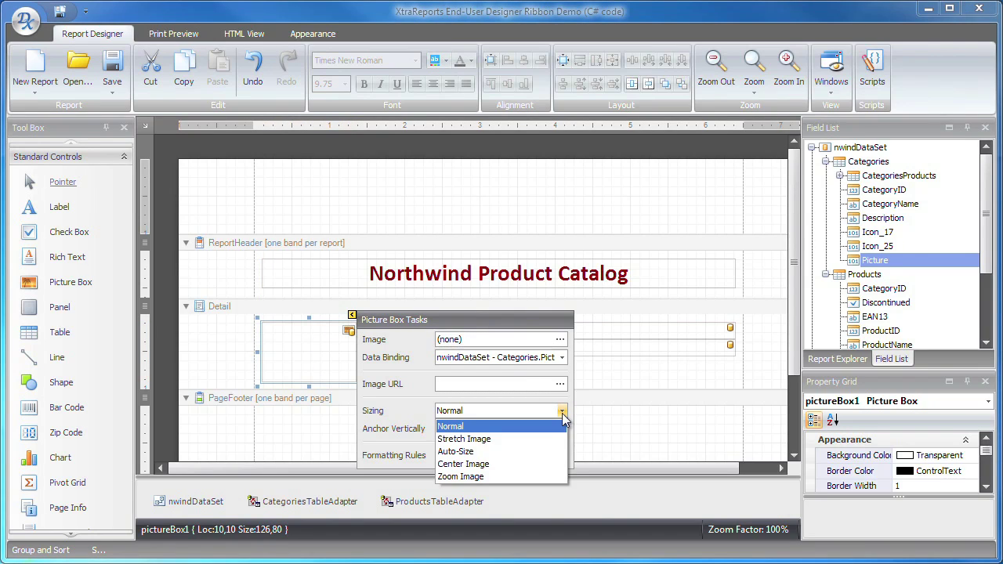
left_click(502, 473)
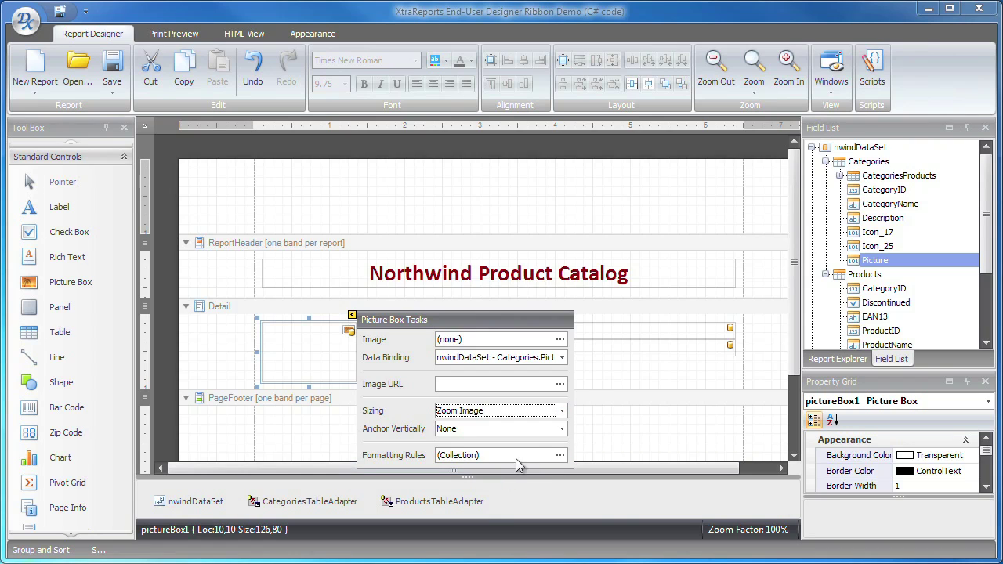
left_click(604, 372)
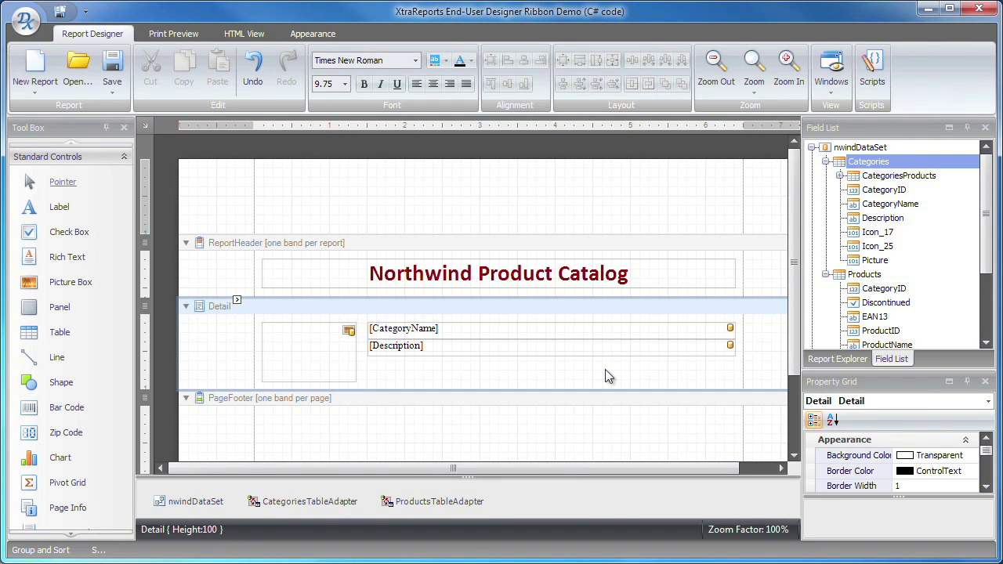
Step: Insert a CategoriesProducts detail report after Detail and give it a GroupHeader1 band
right_click(445, 308)
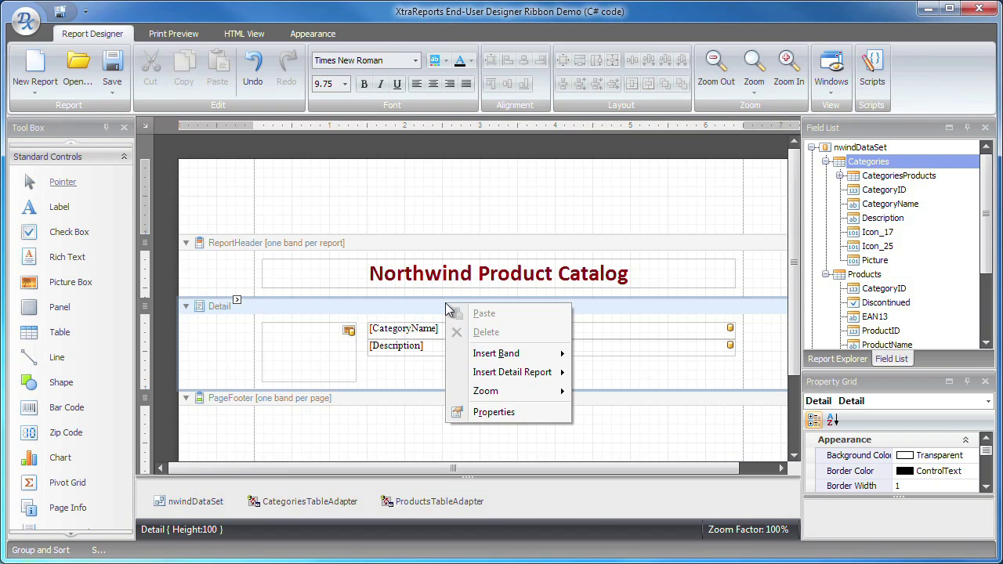
mouse_move(525, 377)
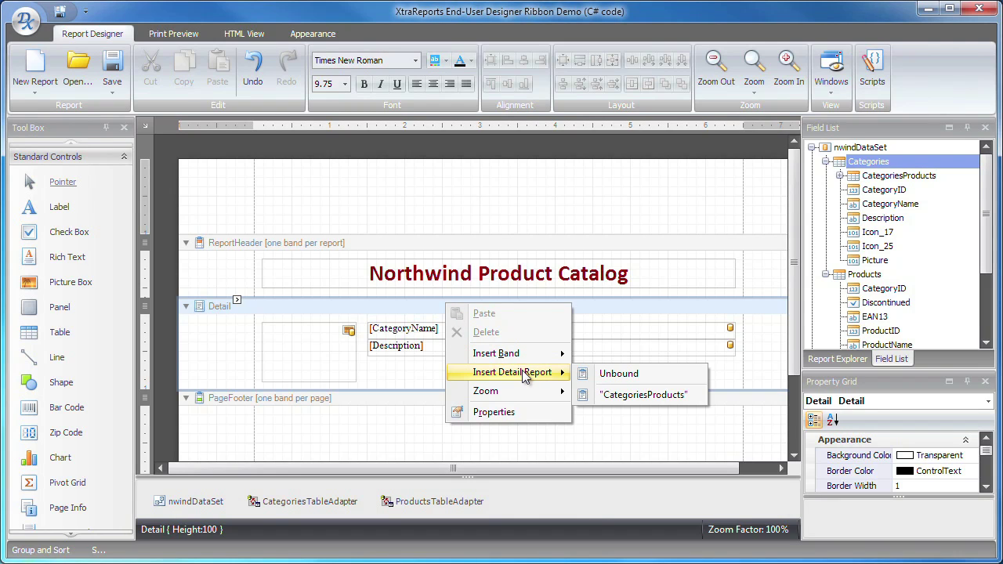
left_click(618, 395)
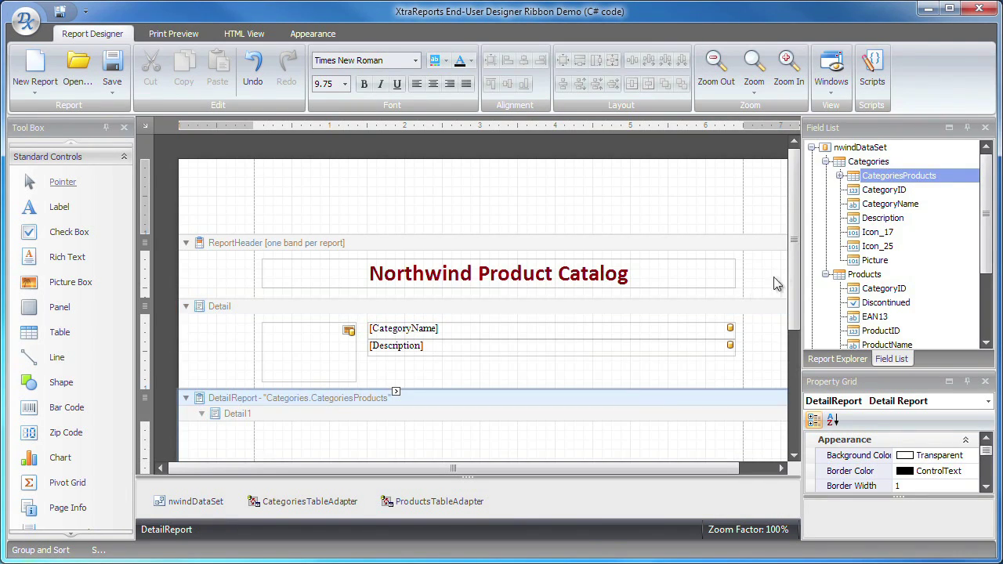
scroll(564, 366, "down", 2)
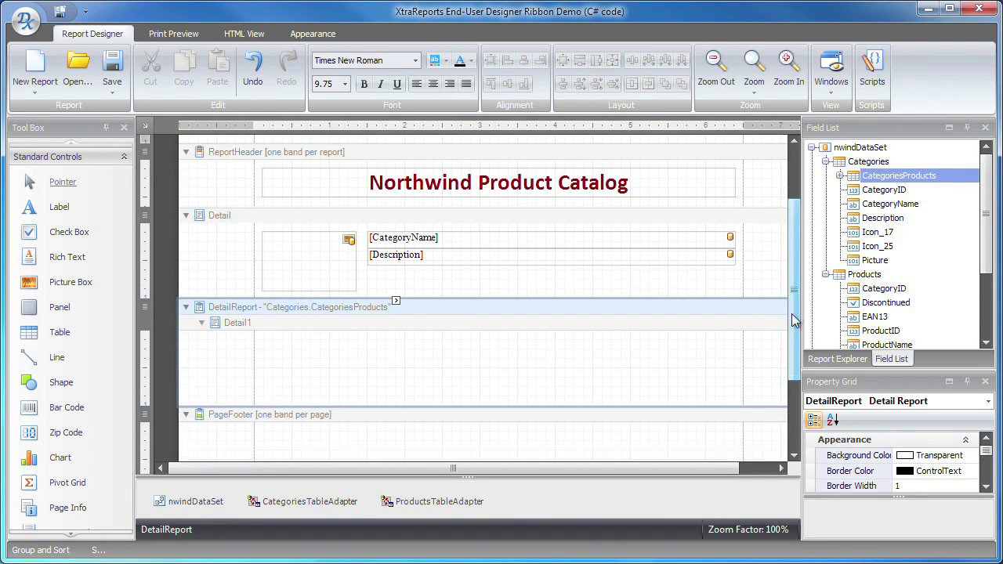
right_click(543, 304)
mouse_move(623, 356)
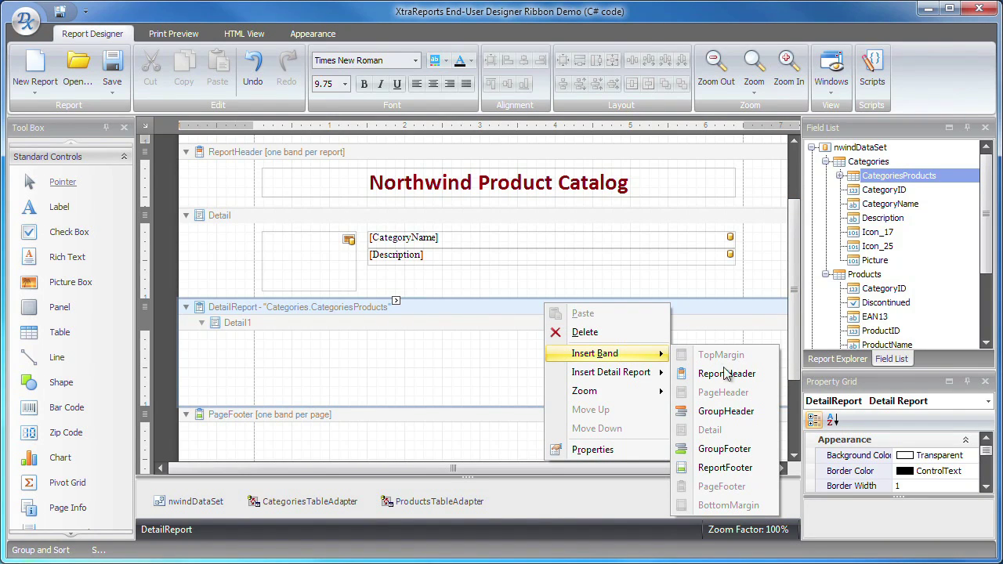
left_click(734, 406)
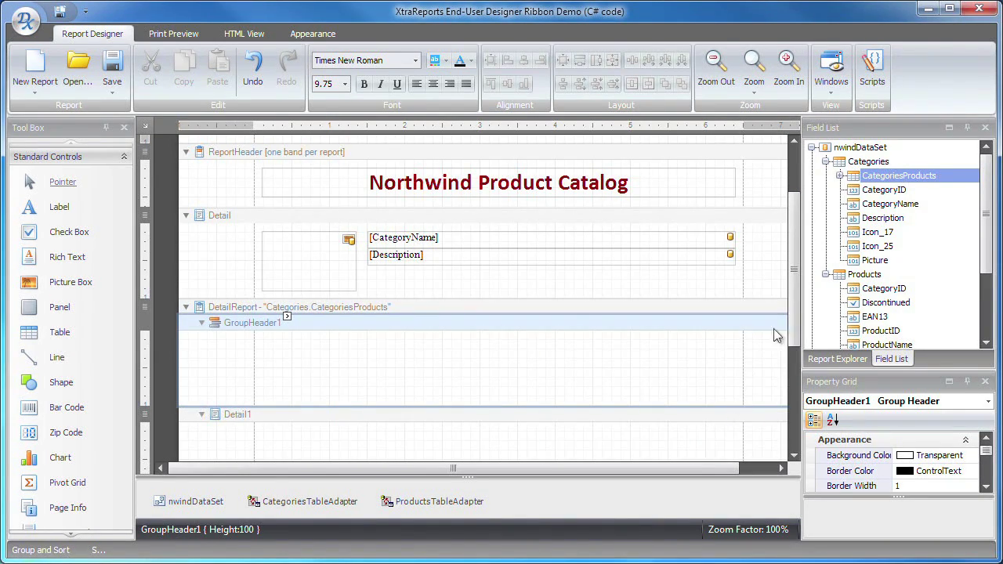
scroll(775, 336, "down", 2)
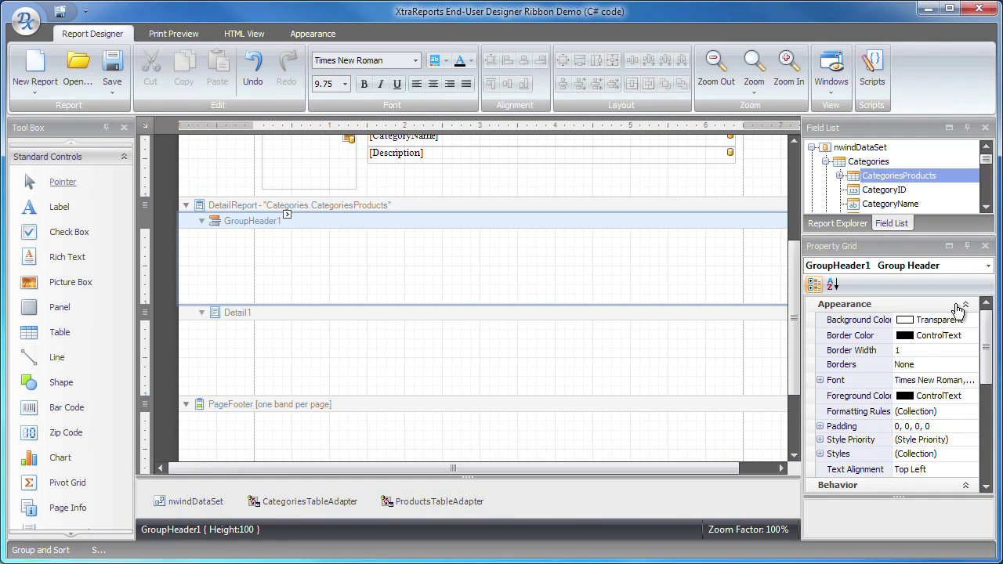
Step: Set GroupHeader1's Group Union to With First Detail and Repeat Every Page to Yes
scroll(987, 359, "down", 1)
left_click_drag(987, 362, 974, 397)
left_click(969, 384)
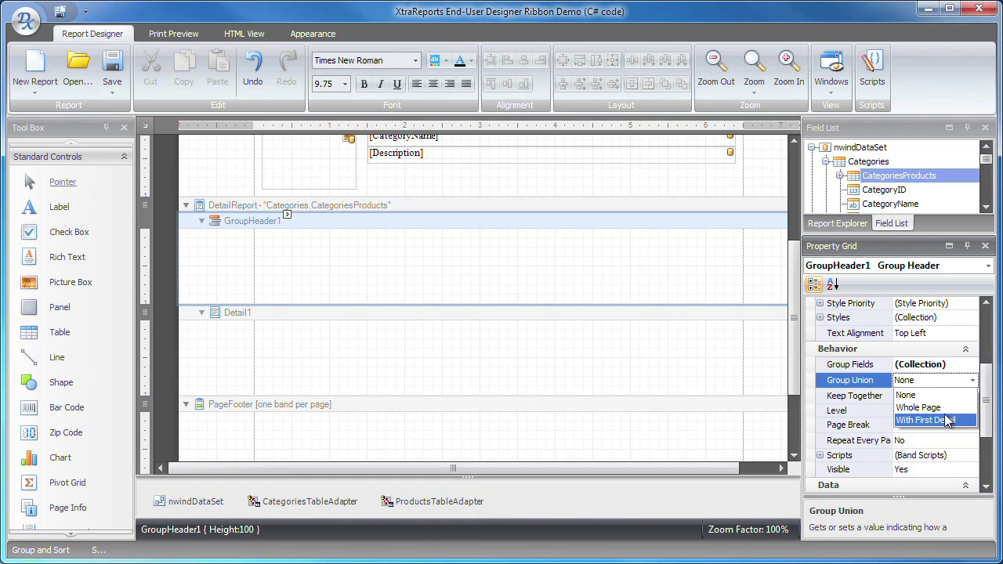
left_click(948, 421)
left_click(962, 441)
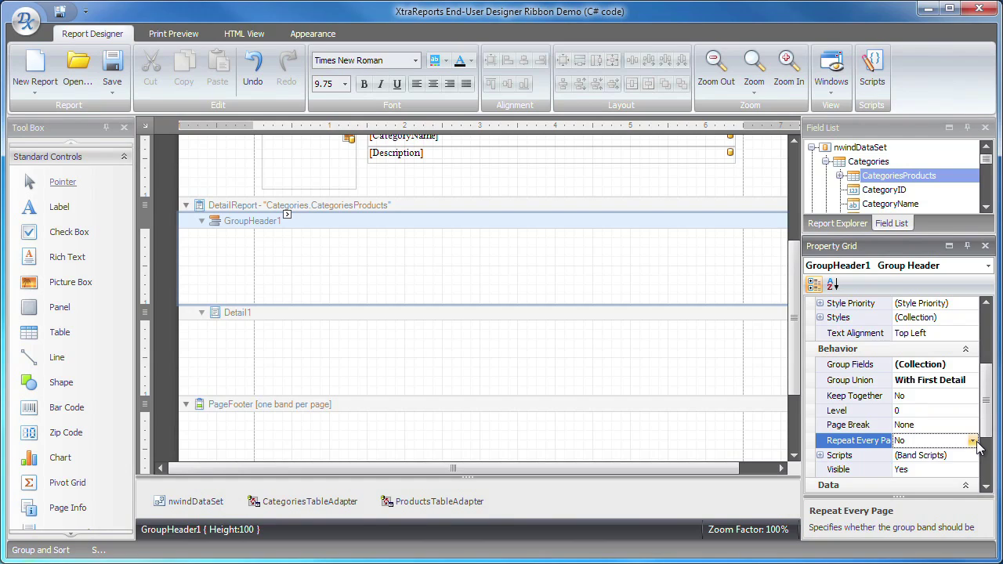
left_click(963, 441)
left_click(961, 461)
key("ctrl+z")
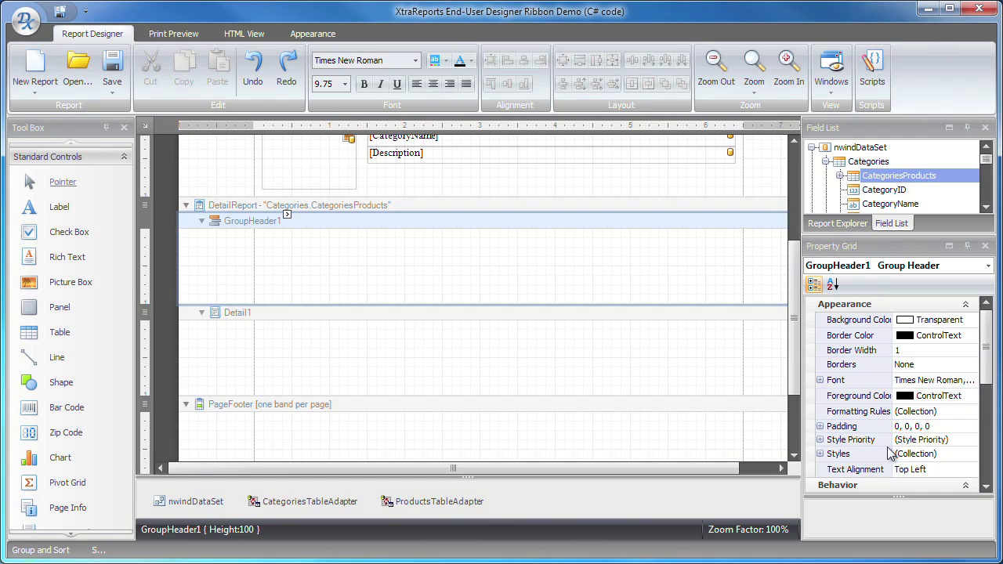
Step: Add a products table to the detail report, resize it, and select its three header cells
left_click_drag(56, 333, 363, 294)
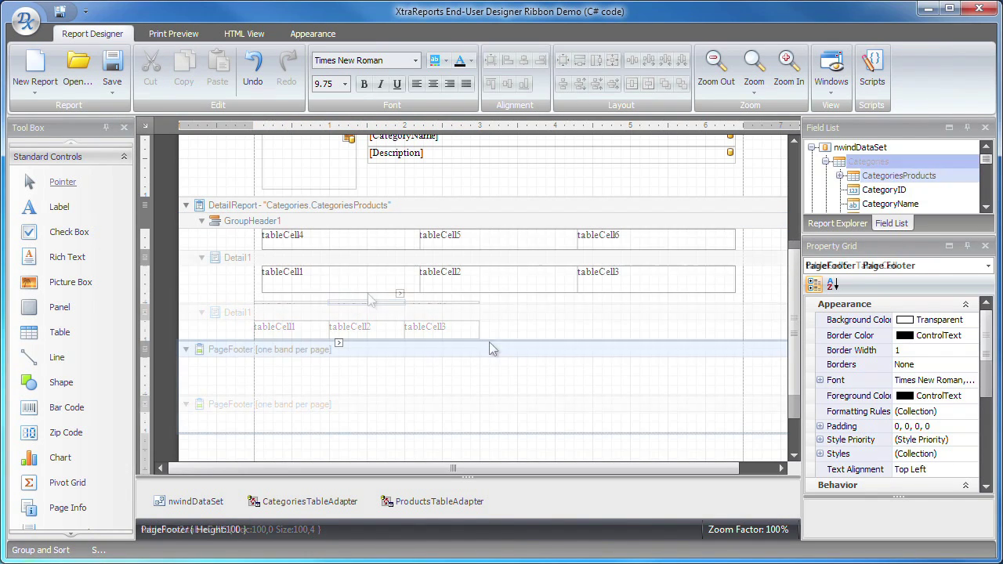
mouse_move(482, 276)
left_mouse_down()
mouse_move(482, 331)
mouse_move(488, 287)
left_mouse_up()
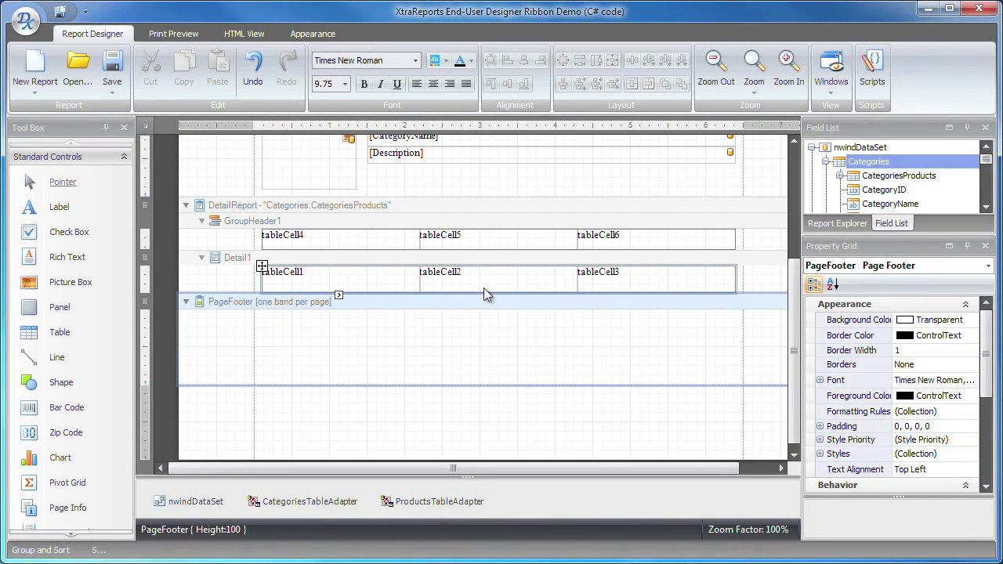
left_click_drag(407, 246, 631, 242)
Step: Format the header cells centred, Calibri 16, with a teal background and white non-bold text
left_click(433, 84)
left_click(415, 60)
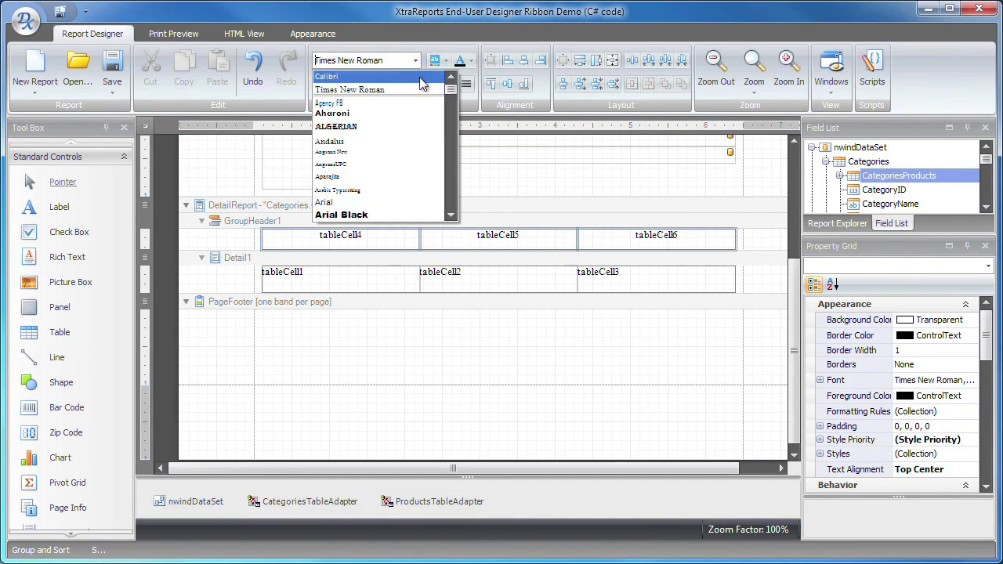
left_click(419, 77)
left_click(345, 84)
left_click(325, 177)
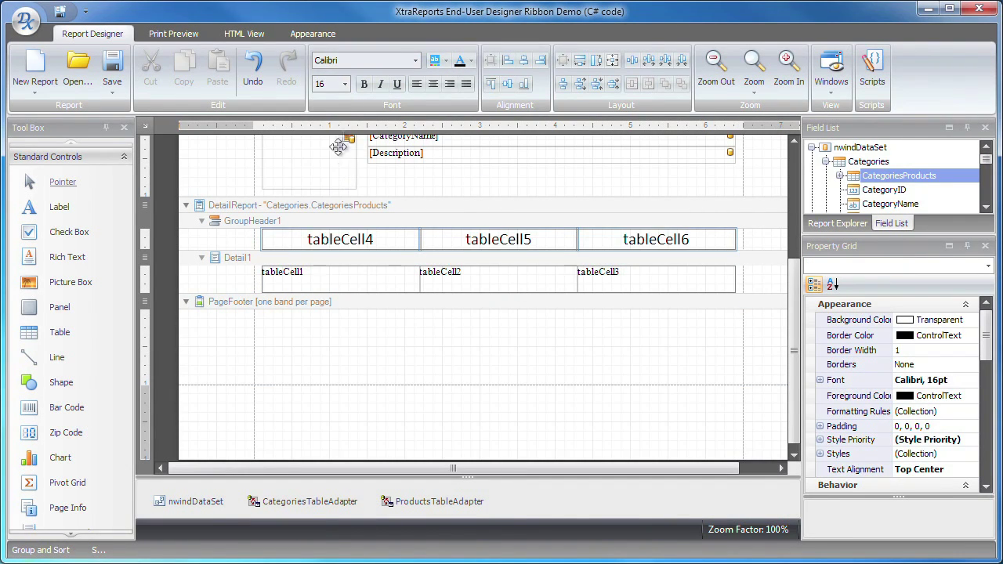
left_click(369, 87)
left_click(446, 60)
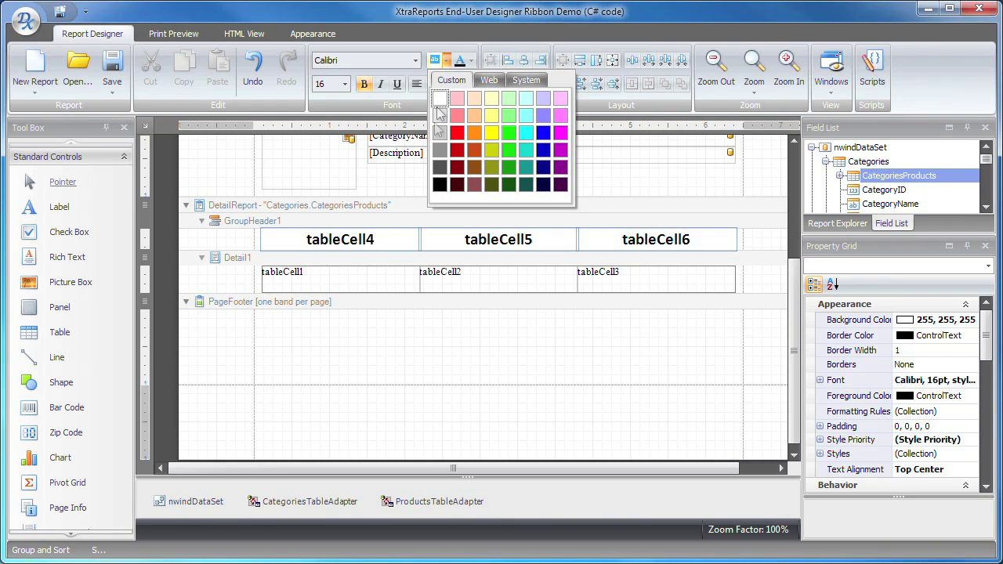
left_click(524, 185)
left_click(470, 60)
left_click(468, 101)
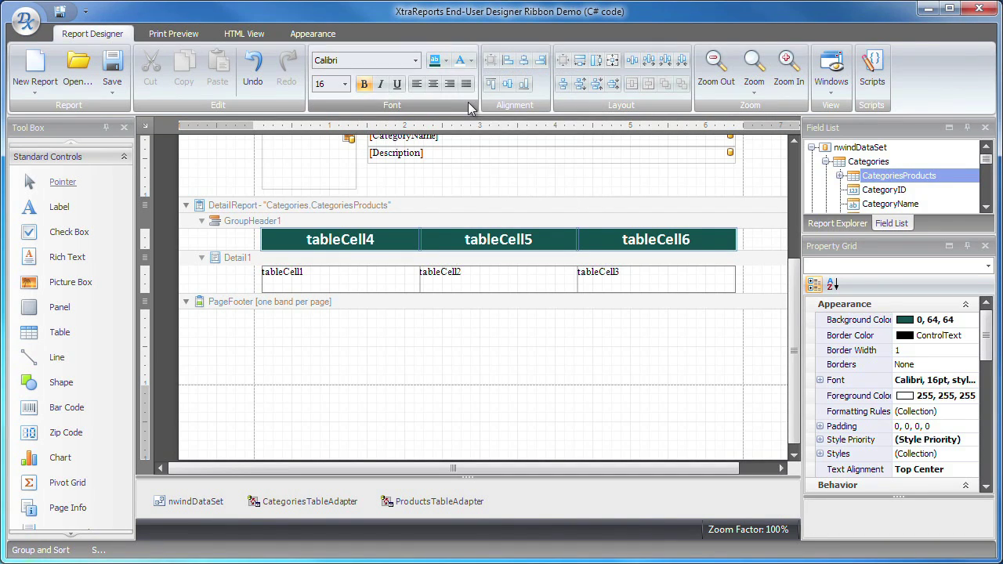
left_click(369, 87)
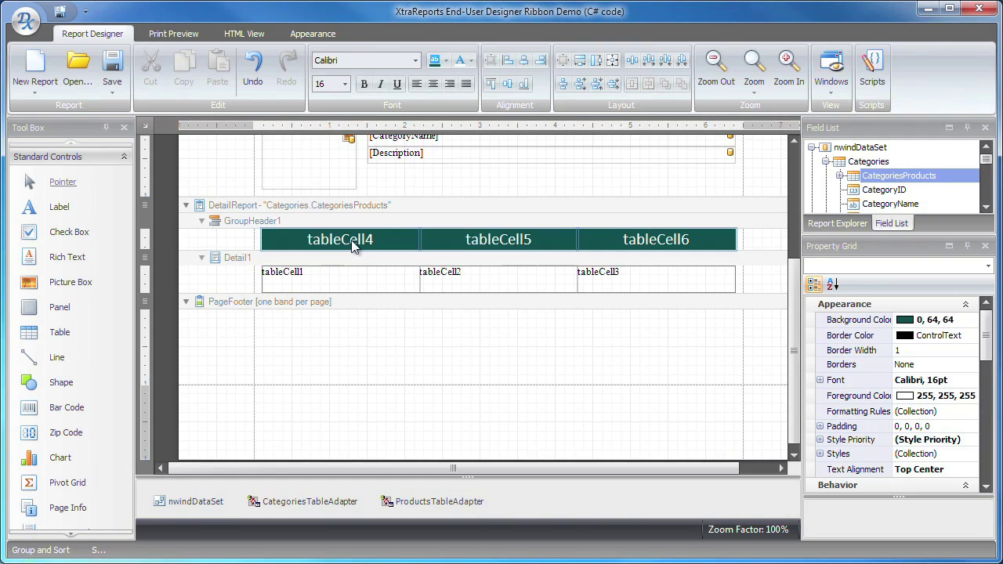
Step: Title the header cells Product Name, Quantity per Unit and Unit Price
left_click(442, 224)
left_click(353, 240)
double_click(356, 240)
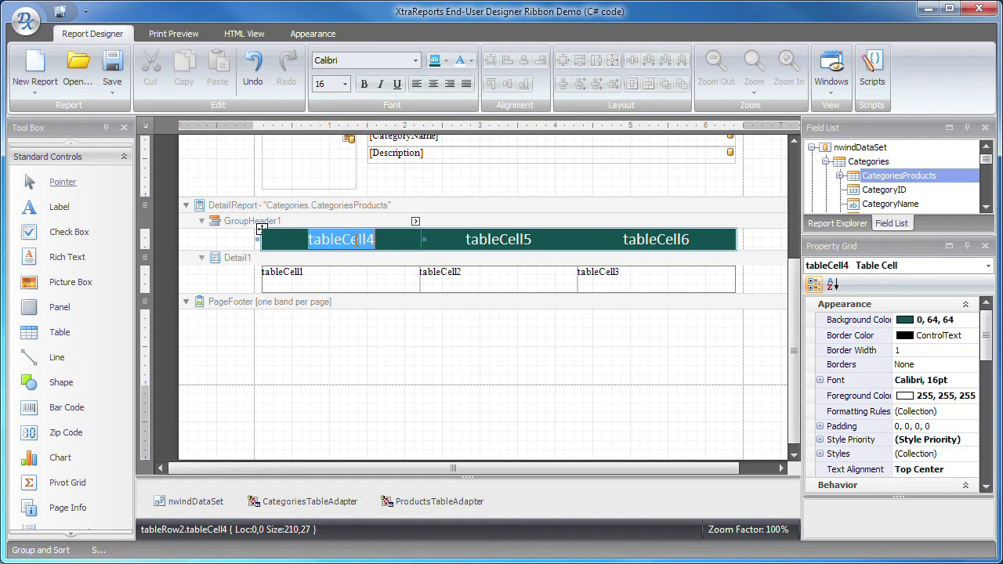
type("Product Name")
double_click(504, 239)
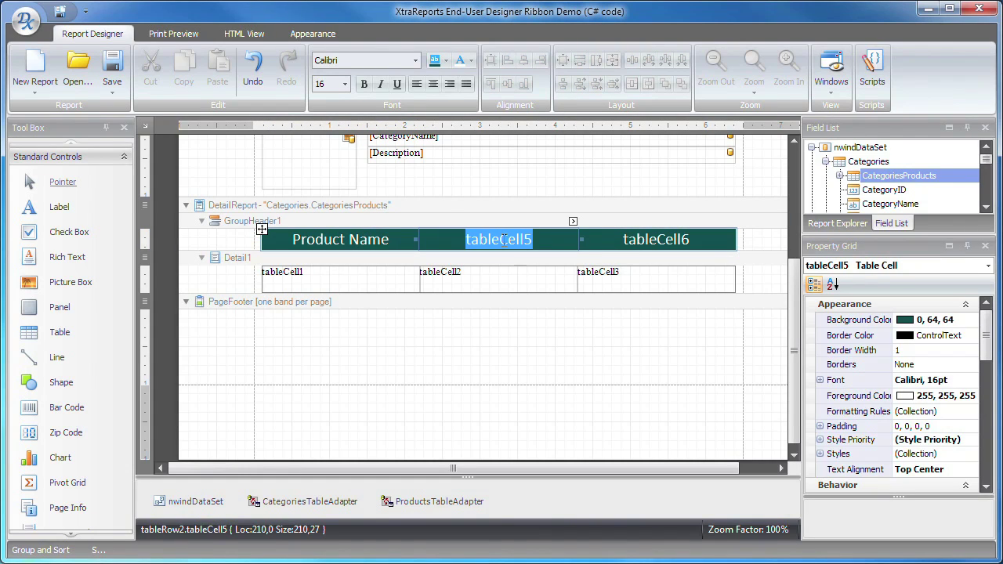
type("Quantity per Unit")
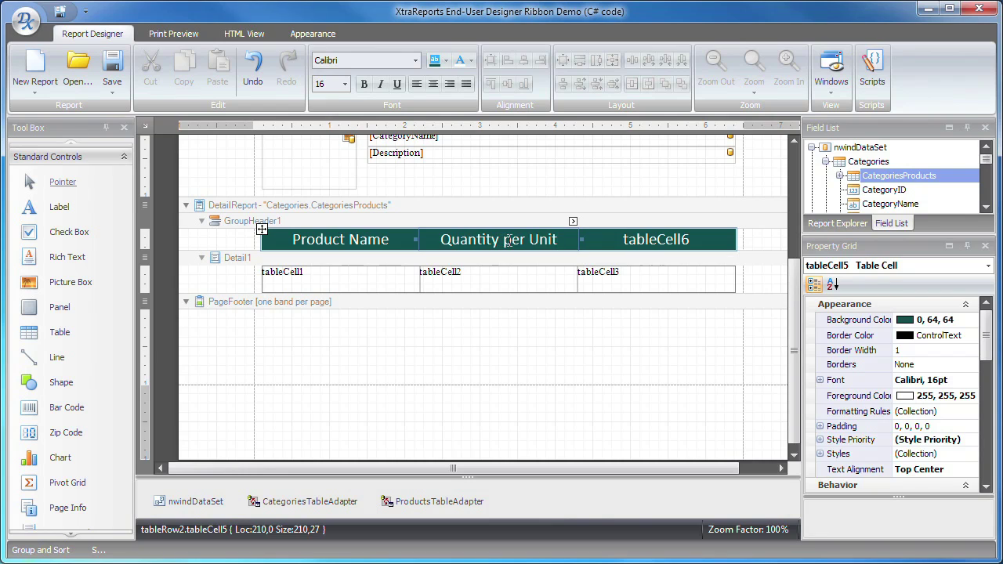
left_click(653, 239)
double_click(652, 240)
type("Unit")
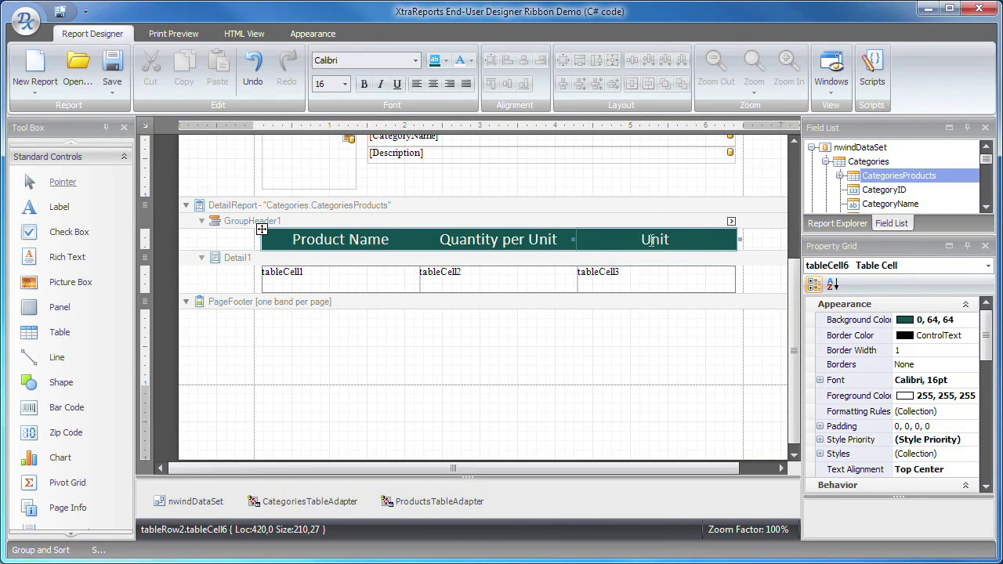
type(" Price")
left_click(381, 290)
Step: Give the three product row cells padding of 5 on all sides and 10 on the left
left_click(541, 282, "shift")
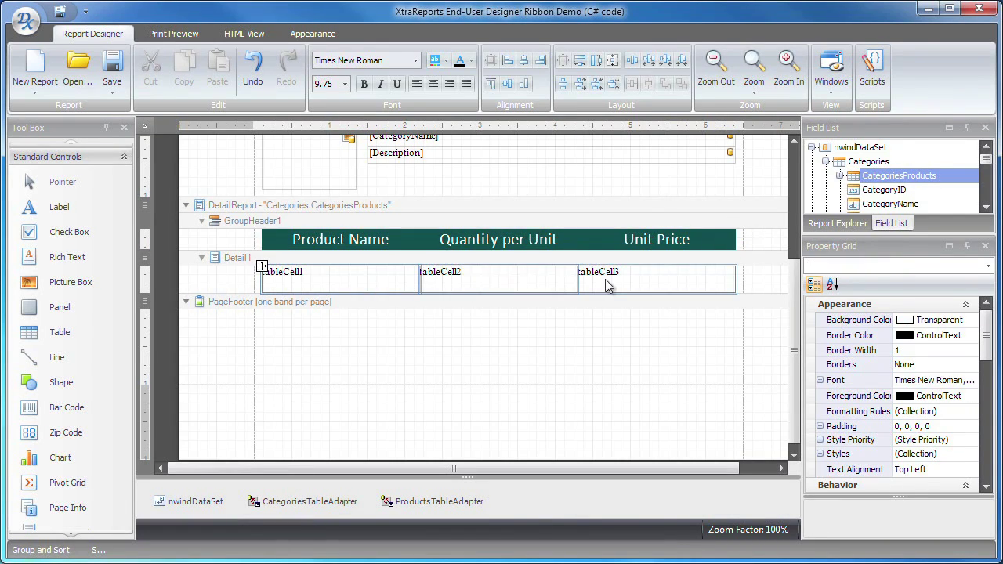
left_click(609, 286, "shift")
left_click(819, 426)
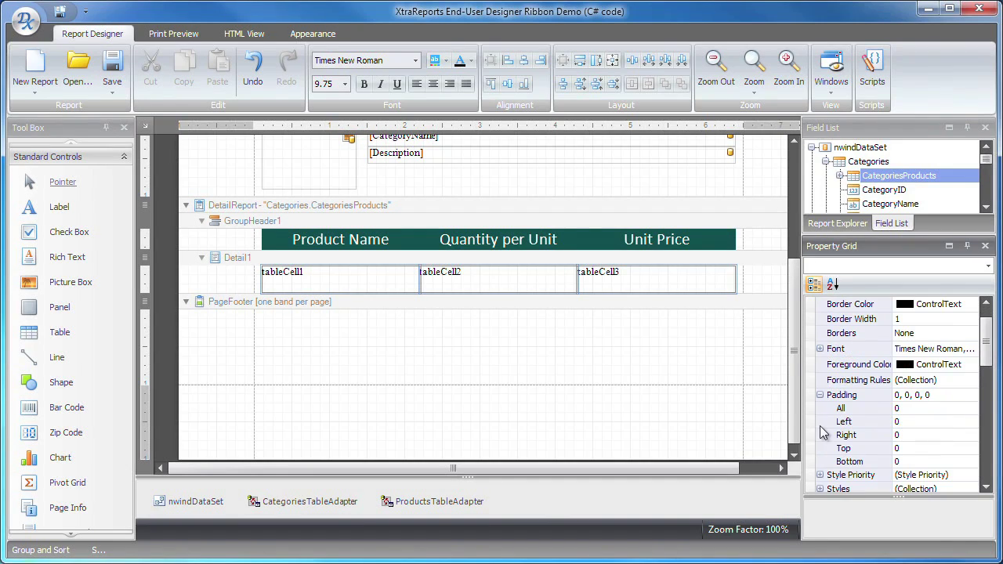
left_click(908, 408)
type("5")
key("Return")
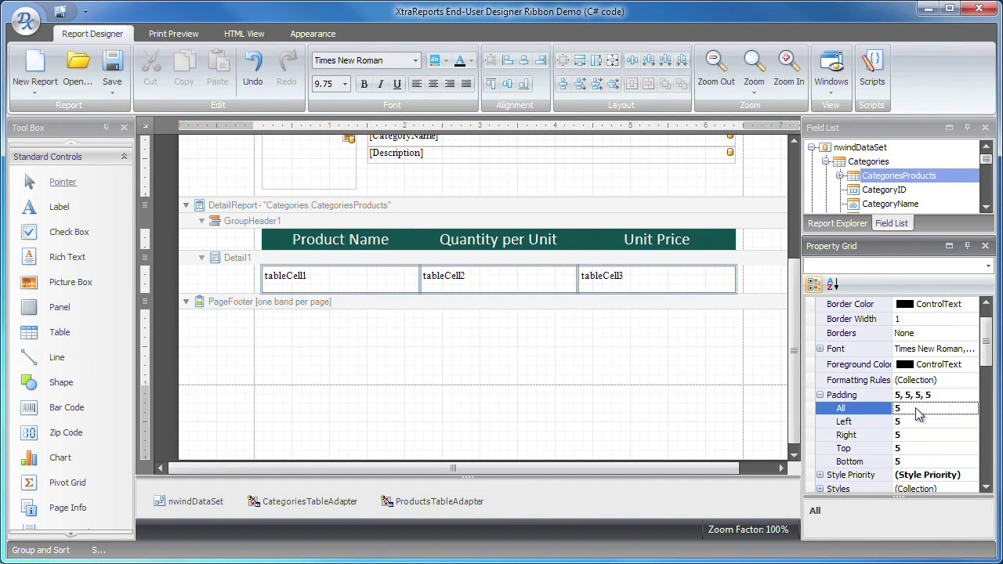
left_click(919, 423)
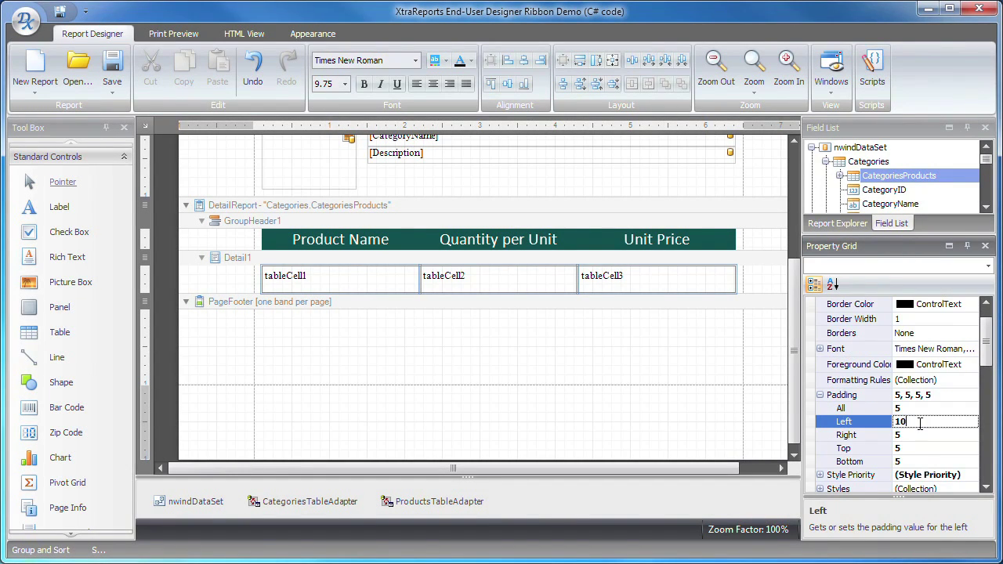
key("Return")
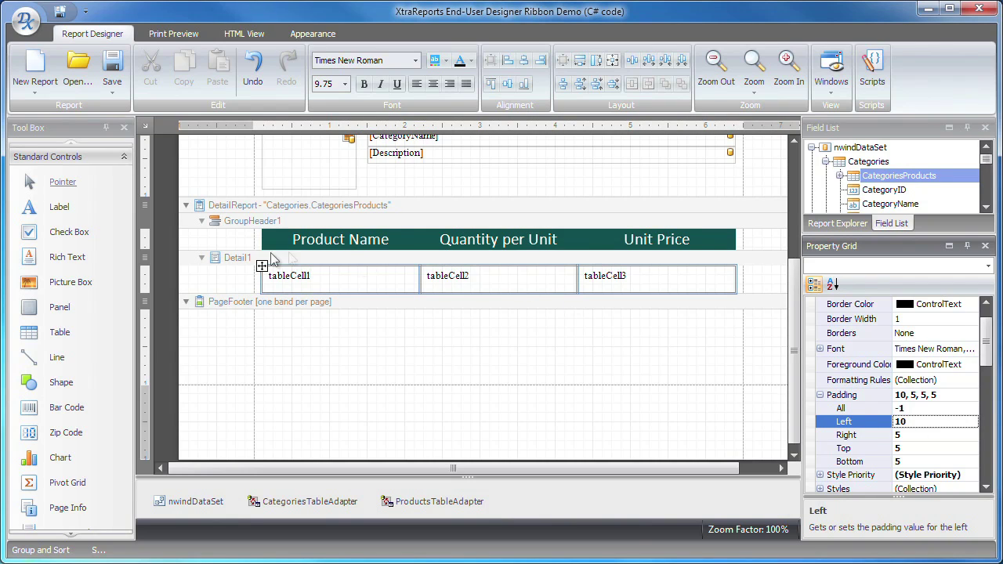
Step: Shrink the Detail1 band to the products table's height
left_click(259, 265)
left_click_drag(505, 305, 480, 286)
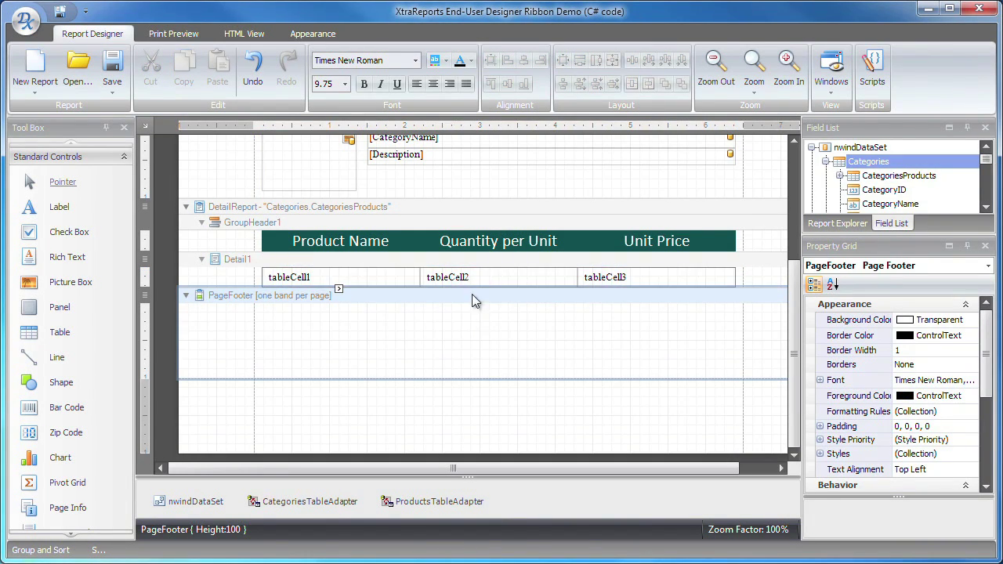
right_click(259, 210)
Step: Insert a GroupFooter band 23 high, shorten the PageFooter, and drop a Page Info field into it
mouse_move(346, 265)
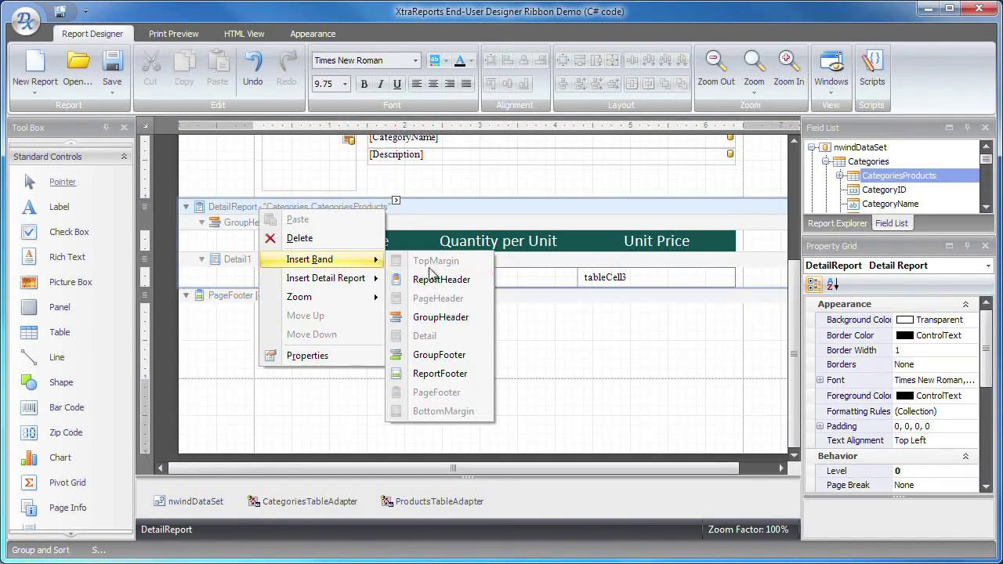
left_click(439, 355)
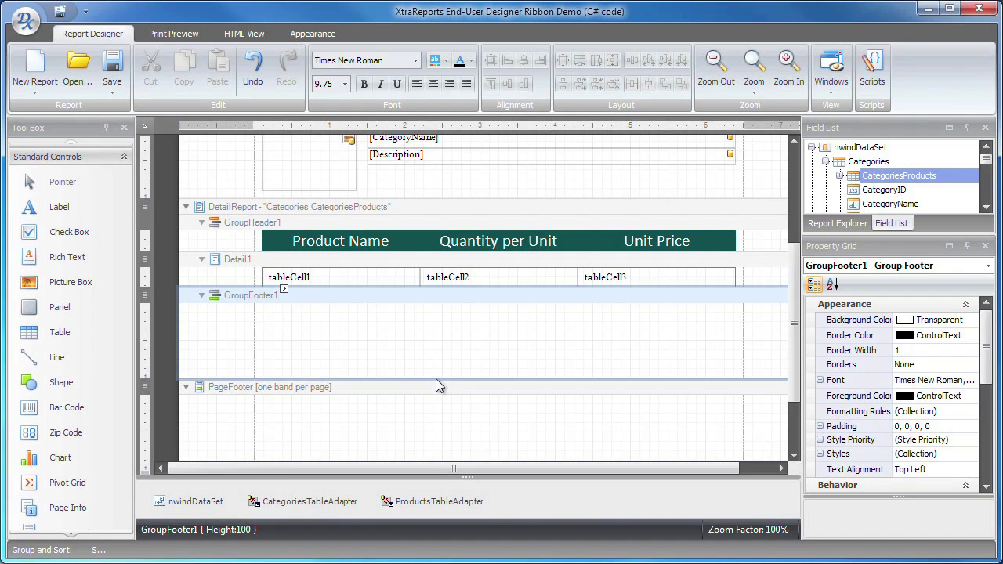
left_click_drag(439, 384, 430, 319)
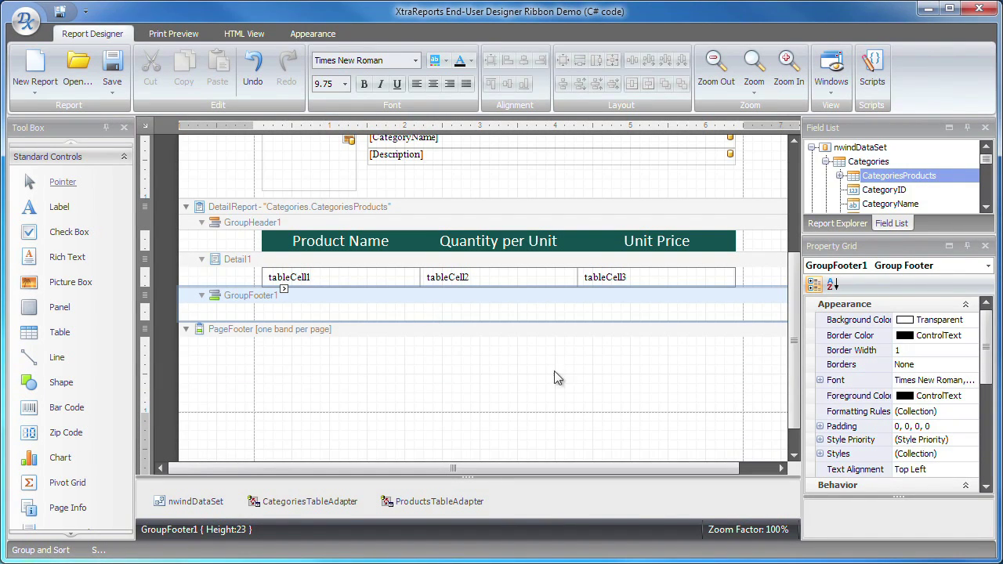
scroll(794, 347, "down", 1)
left_click_drag(741, 452, 718, 380)
left_click_drag(67, 507, 705, 408)
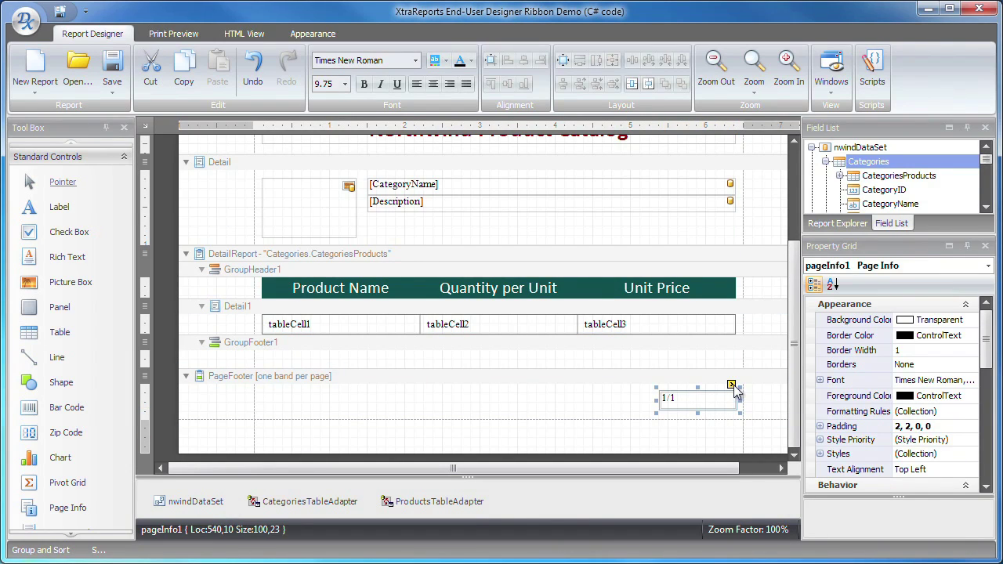
Step: Set the Page Info field's format to 'Page {0} of {1}'
left_click(732, 386)
left_click(948, 445)
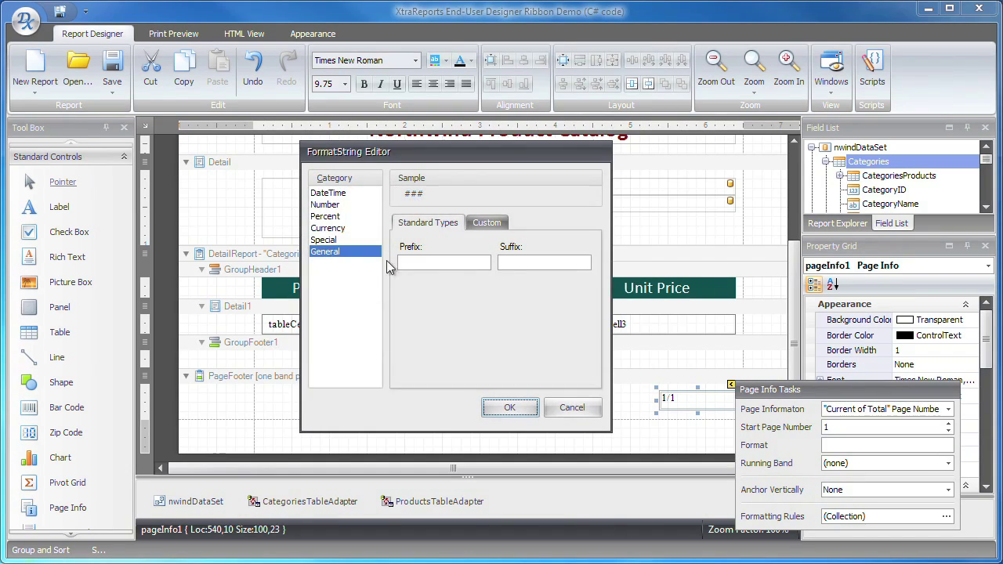
left_click(508, 406)
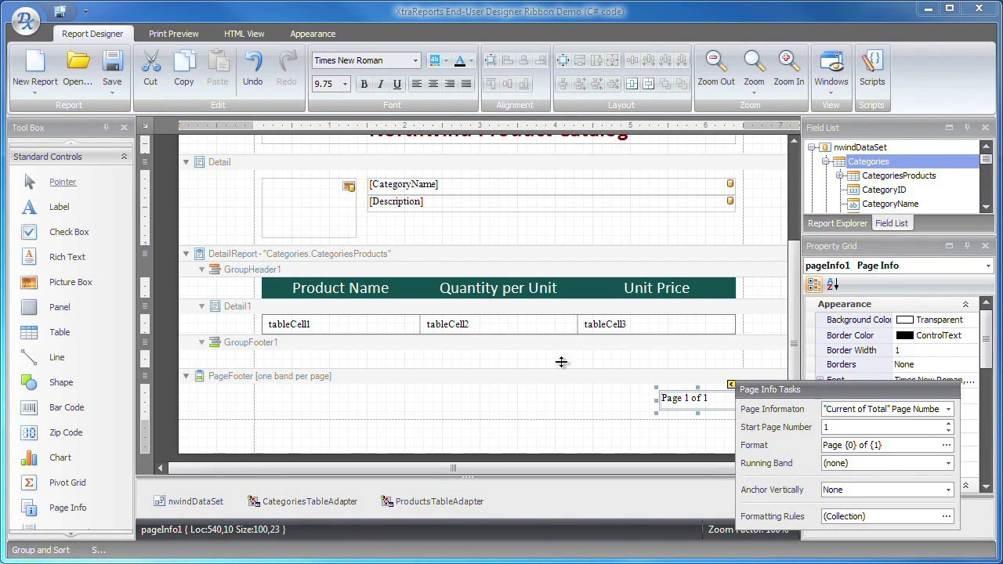
left_click(380, 325)
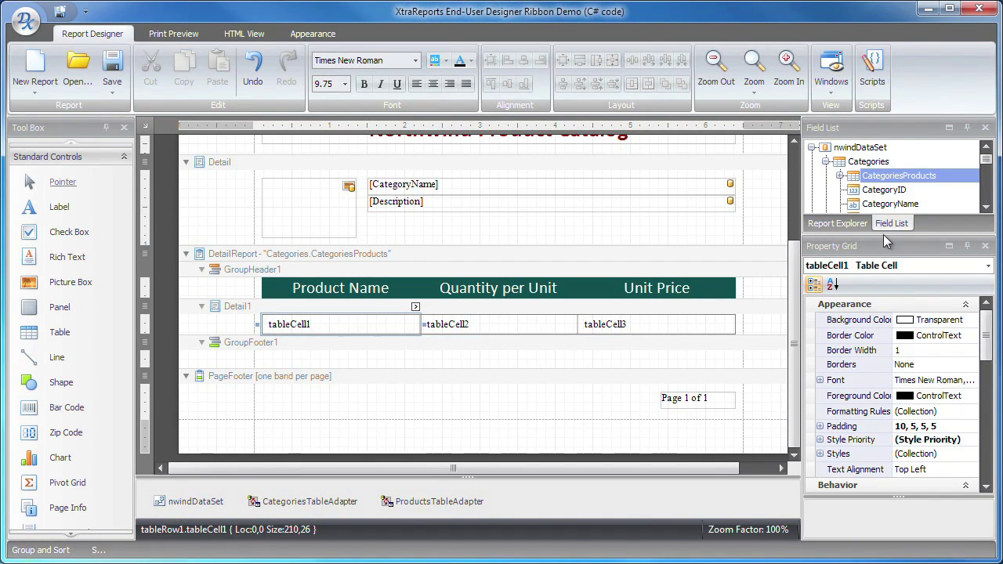
Step: Bind the product cells to CategoriesProducts ProductName, QuantityPerUnit and UnitPrice, then preview the report
left_click_drag(888, 237, 892, 363)
left_click(839, 176)
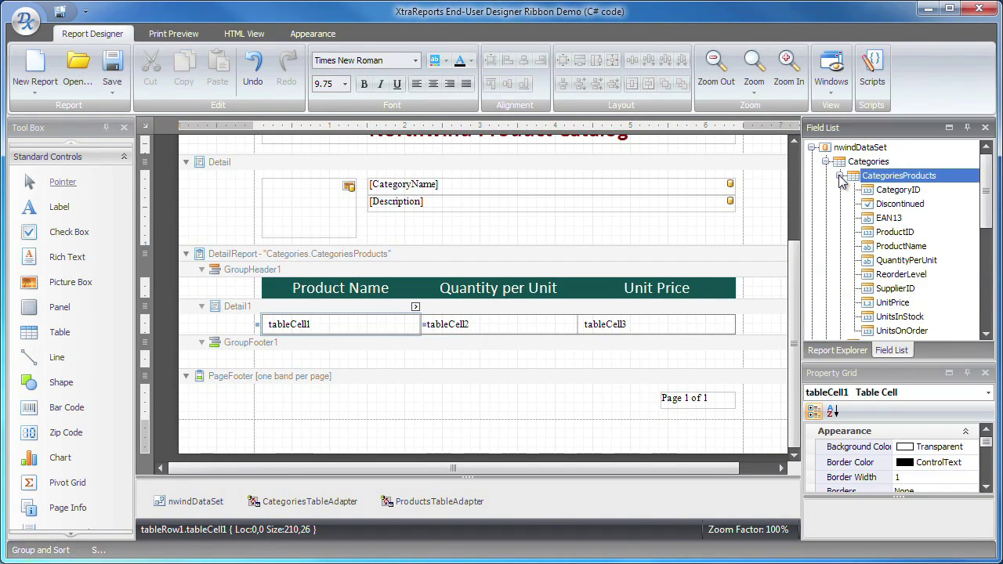
left_click_drag(937, 248, 384, 329)
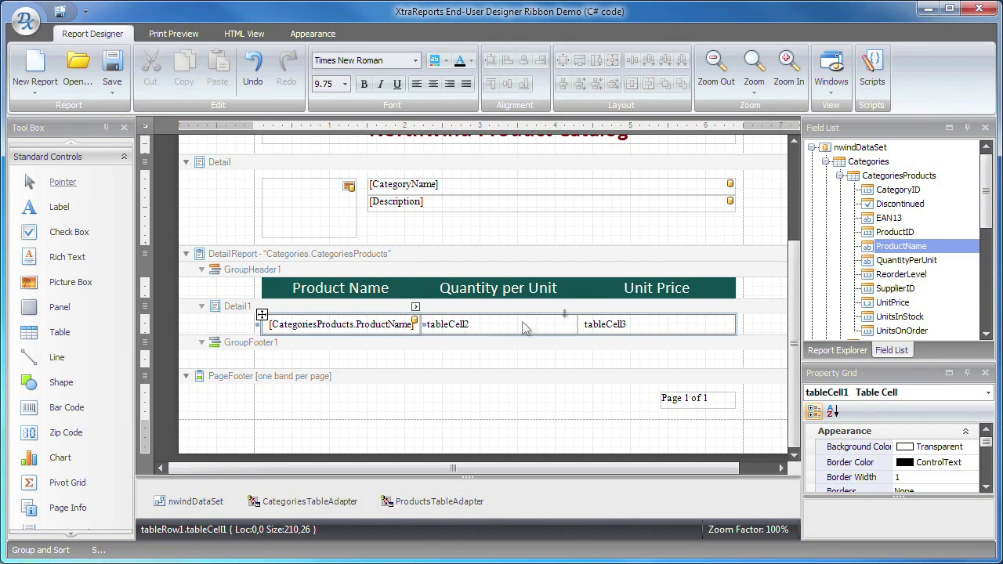
left_click_drag(893, 263, 551, 329)
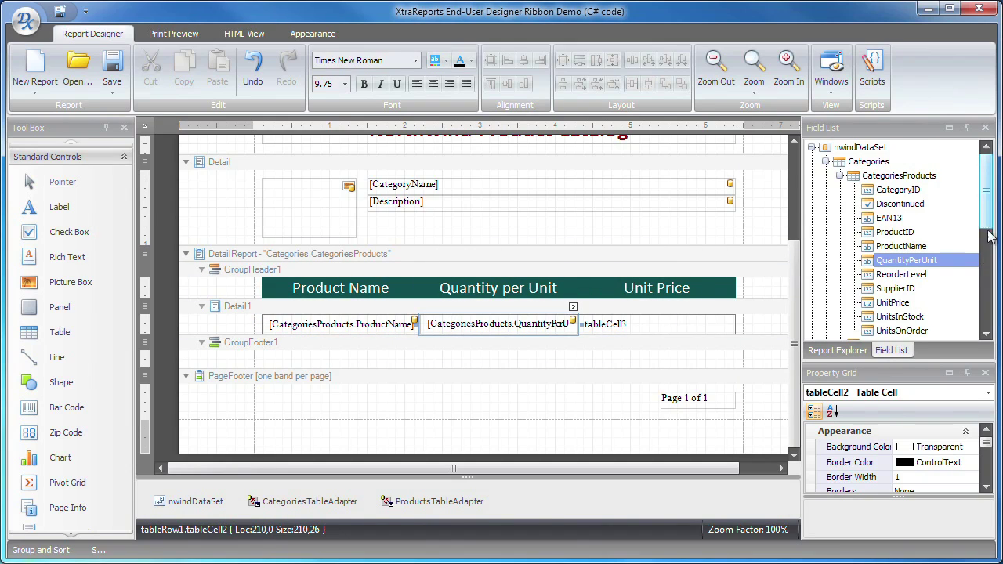
scroll(979, 258, "down", 2)
left_click_drag(892, 246, 658, 325)
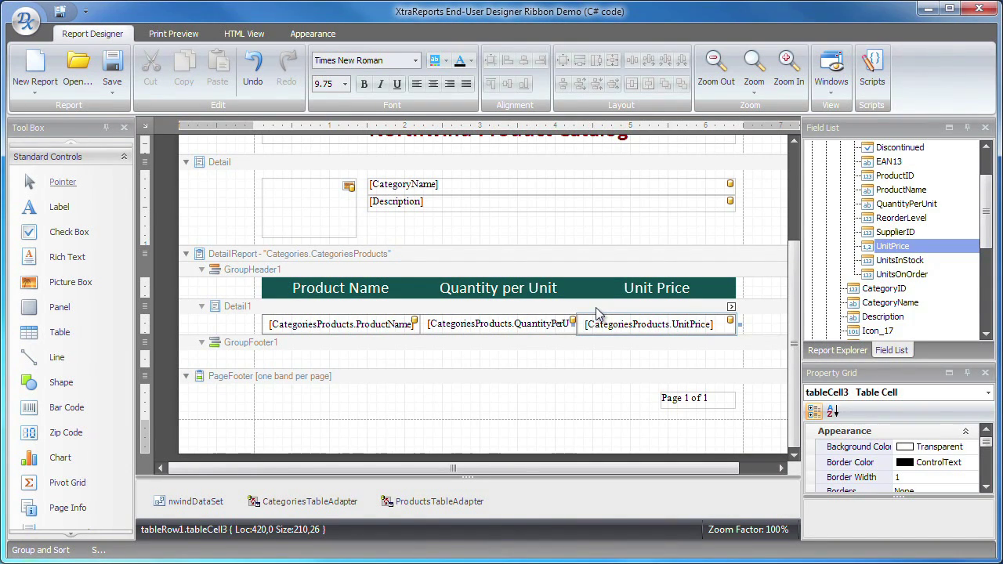
left_click(187, 33)
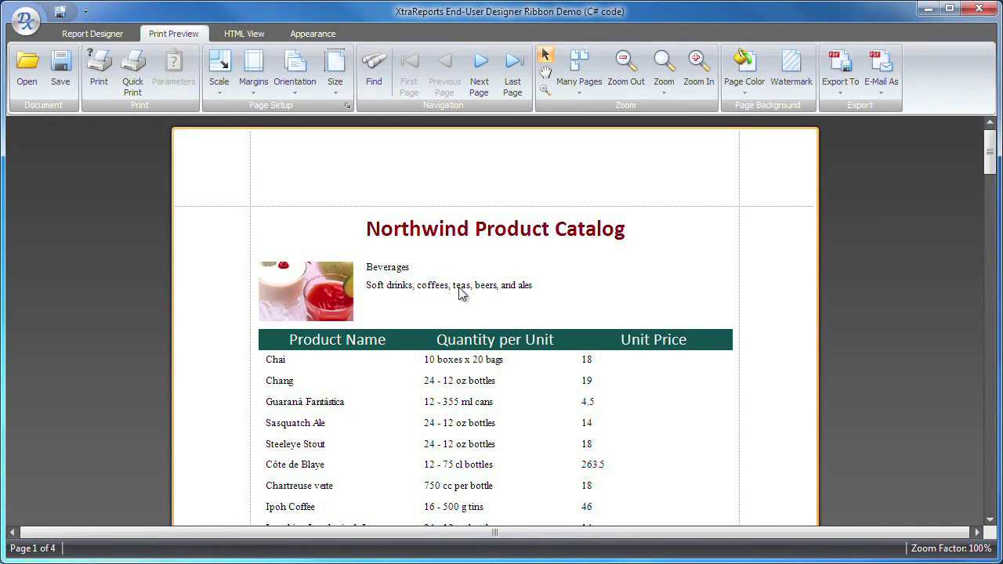
Step: Scroll through the 4-page catalog preview, then return to the designer
scroll(460, 288, "down", 10)
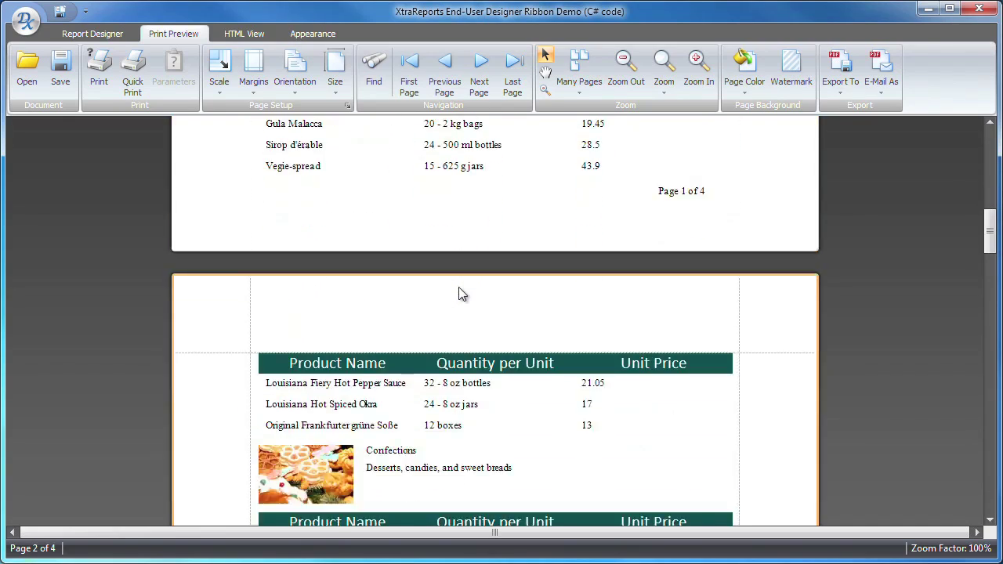
scroll(458, 287, "down", 2)
scroll(460, 290, "up", 12)
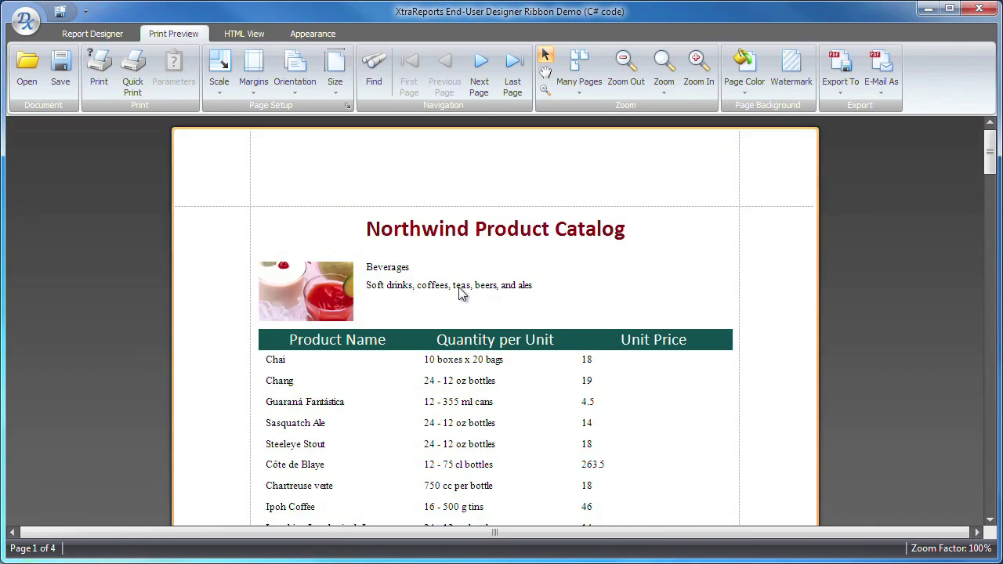
left_click(116, 33)
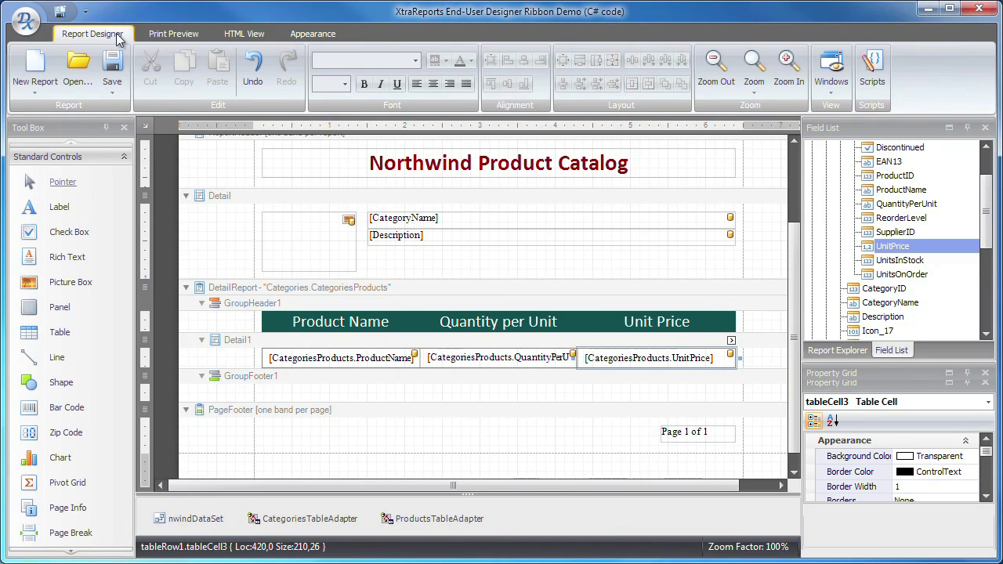
Step: Save the report to the Desktop as Products.repx
left_click(114, 86)
left_click(129, 110)
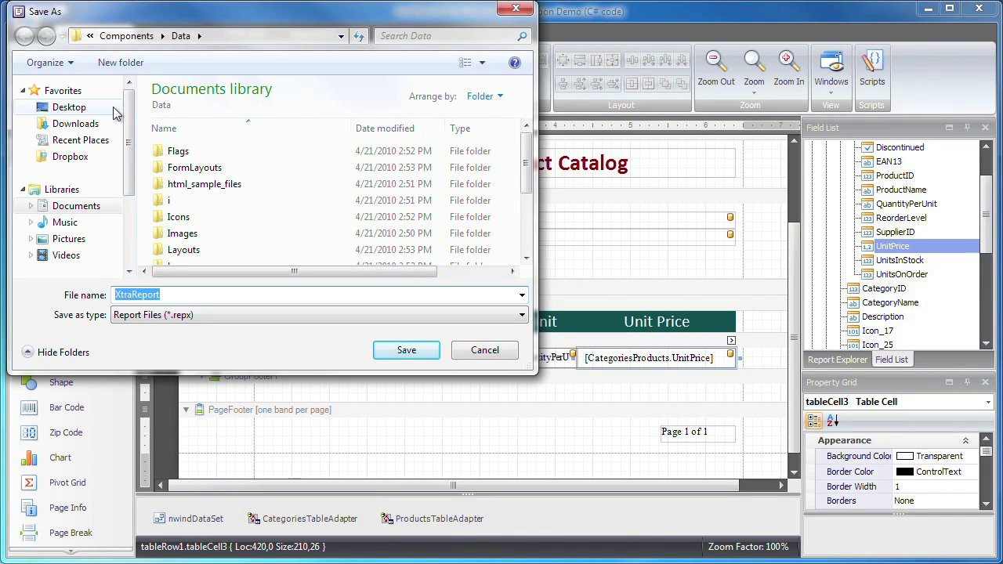
left_click(115, 114)
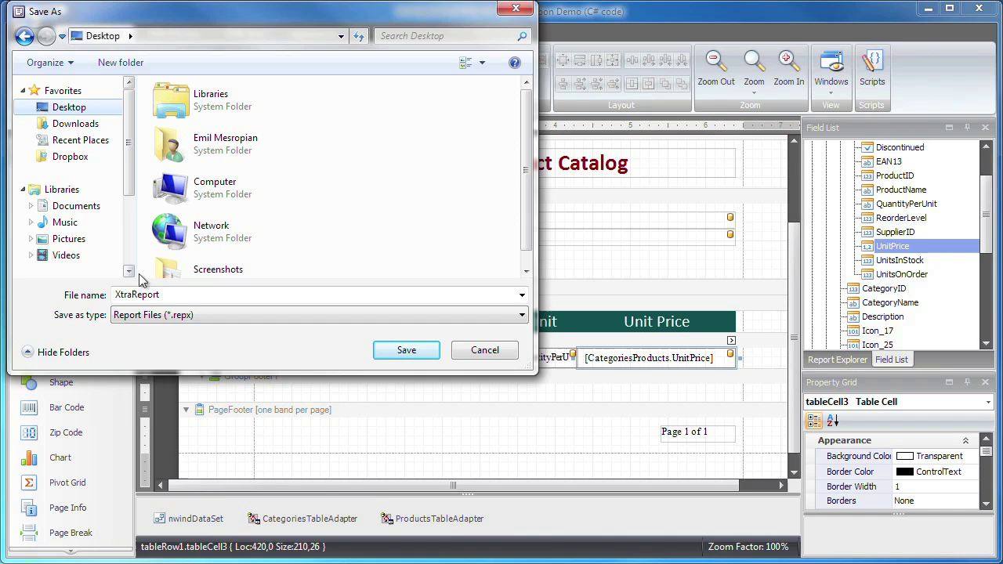
double_click(153, 295)
type("Products")
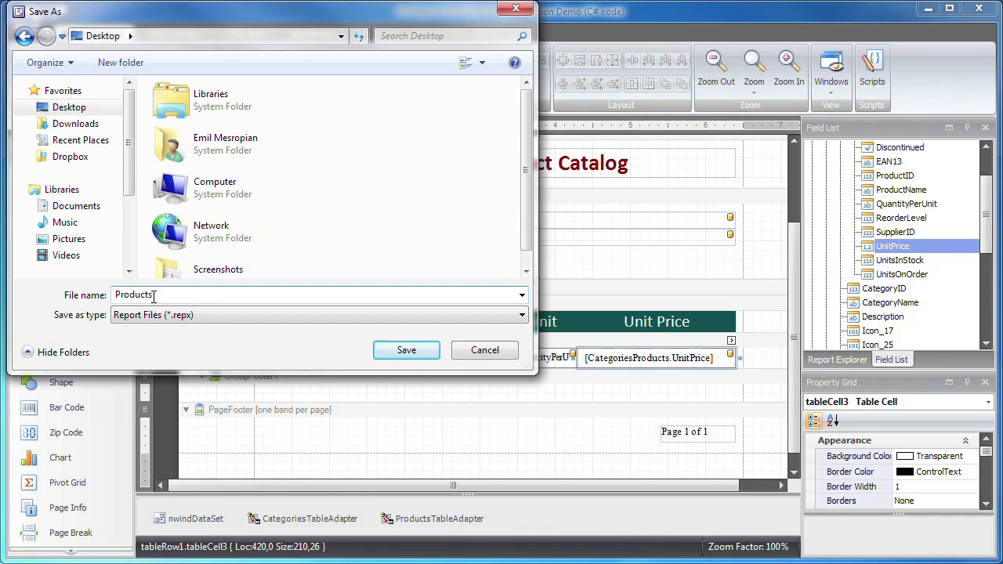
key("Return")
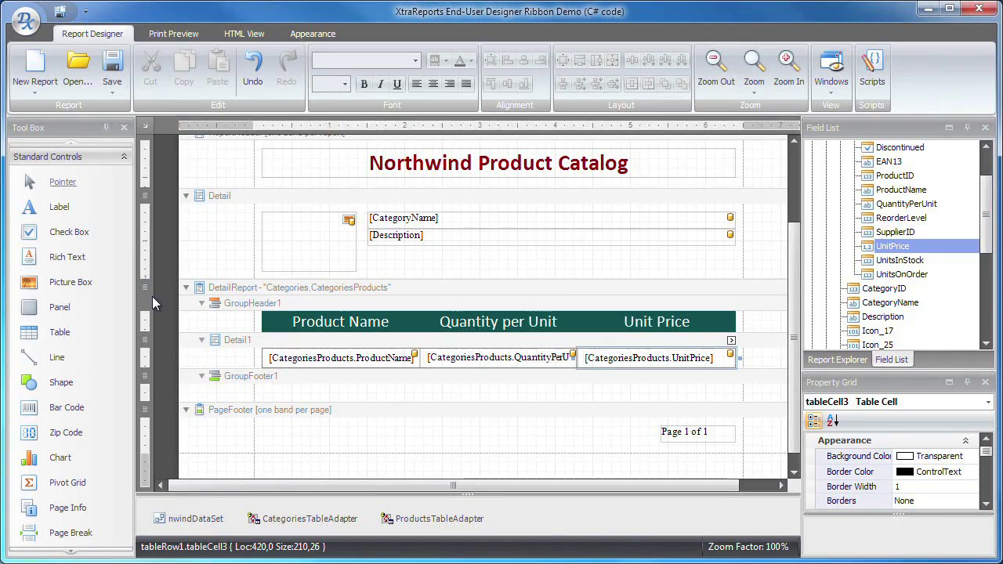